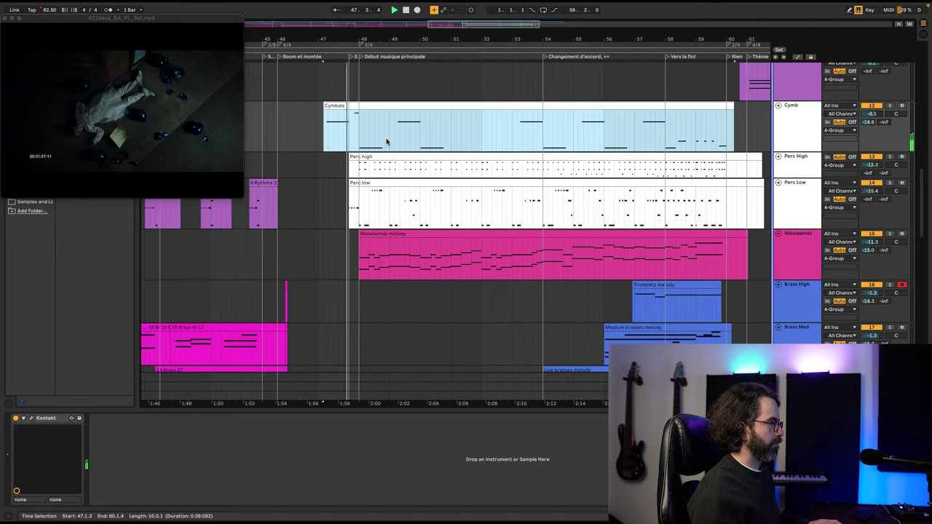
# Scroll the arrangement to review the Pad, percussion, brass, strings, Piano and Choir tracks.
pyautogui.scroll(-4, 384, 139)
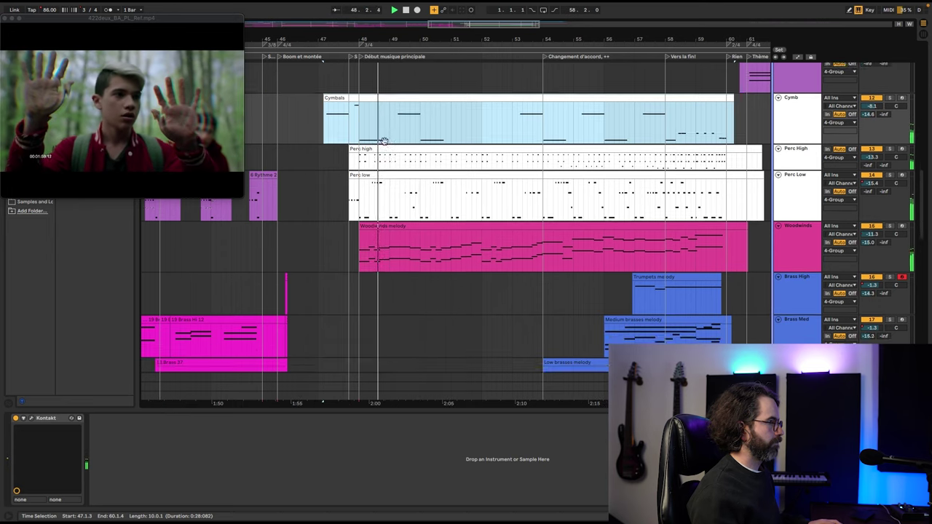
pyautogui.scroll(-5, 385, 150)
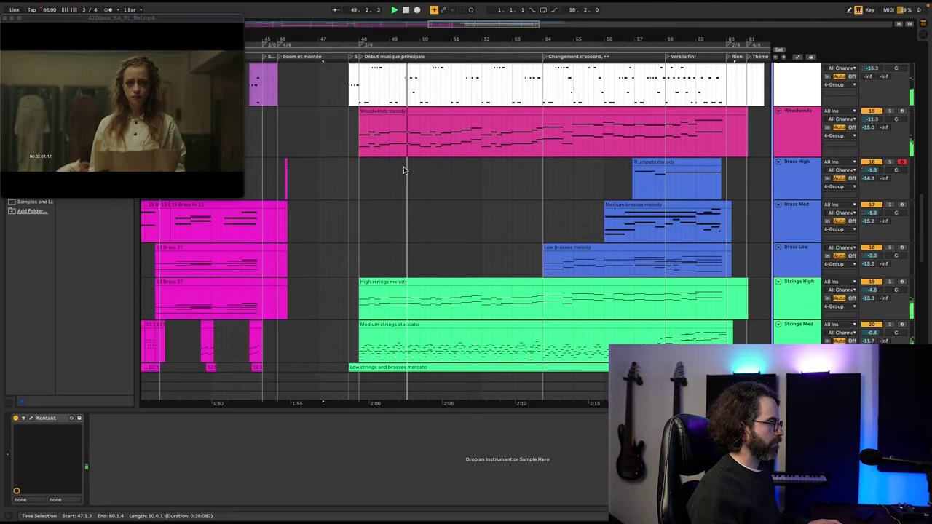
pyautogui.scroll(-3, 403, 262)
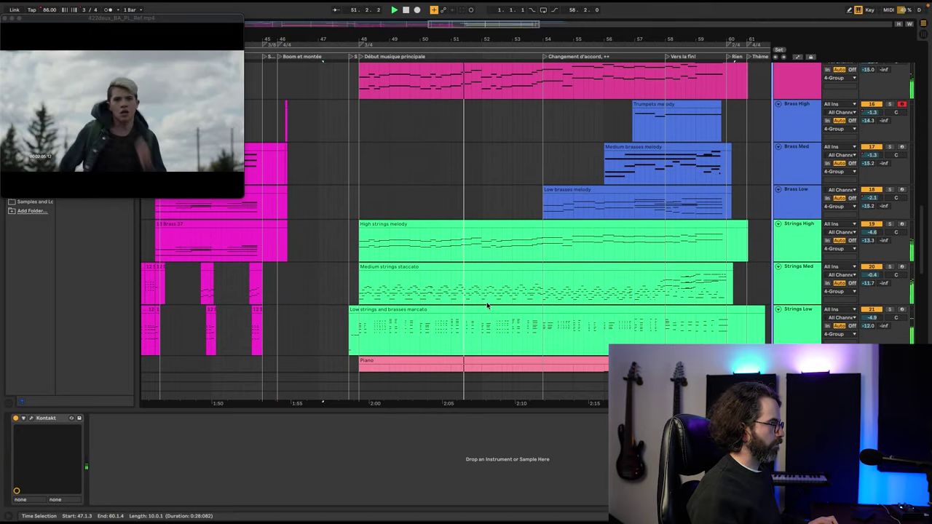
pyautogui.hscroll(3, 491, 300)
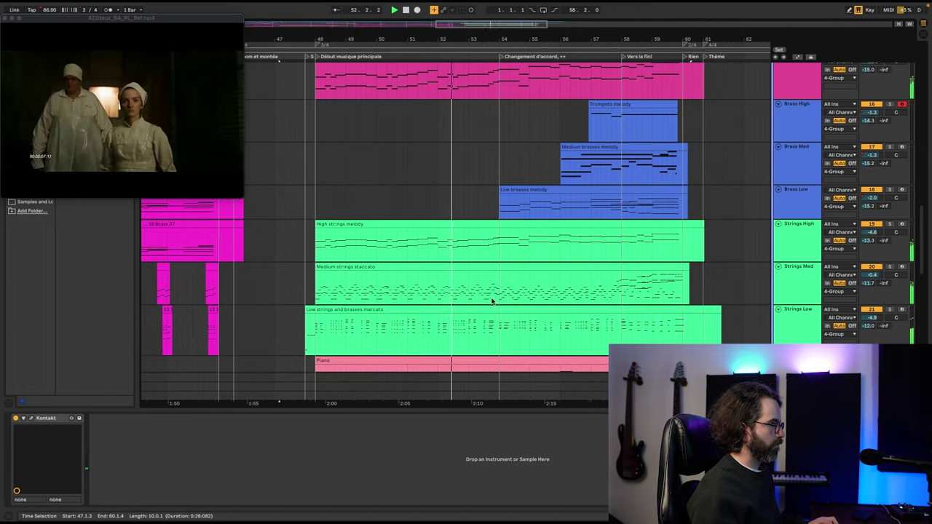
pyautogui.hscroll(1, 492, 300)
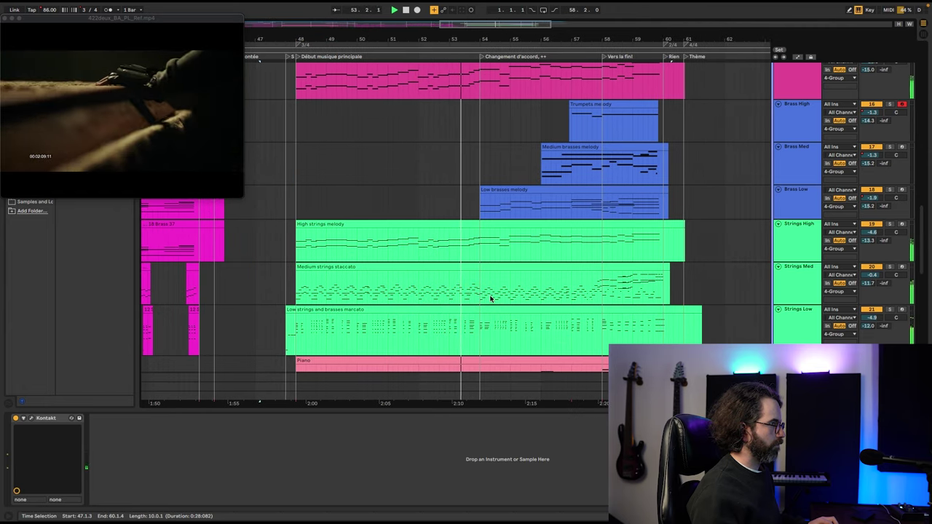
pyautogui.hscroll(1, 491, 299)
pyautogui.scroll(-1, 486, 297)
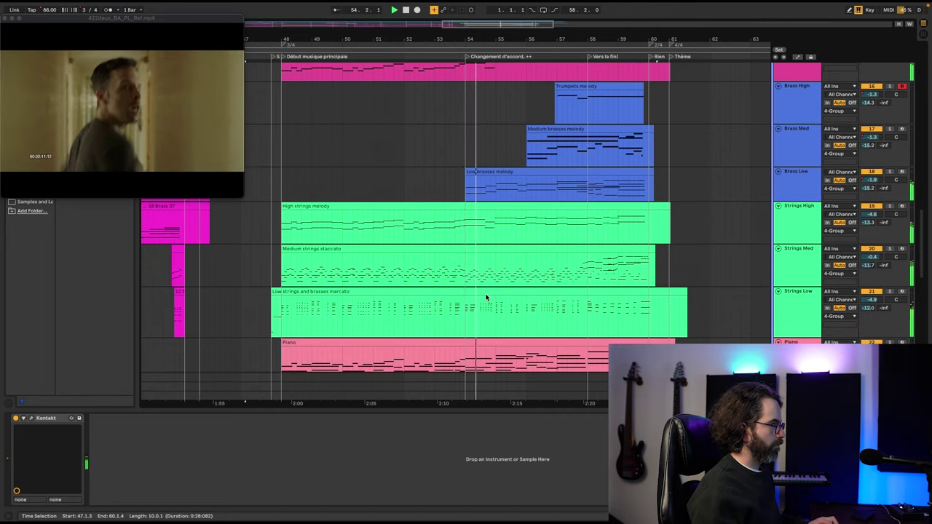
pyautogui.scroll(-1, 485, 296)
pyautogui.scroll(4, 485, 295)
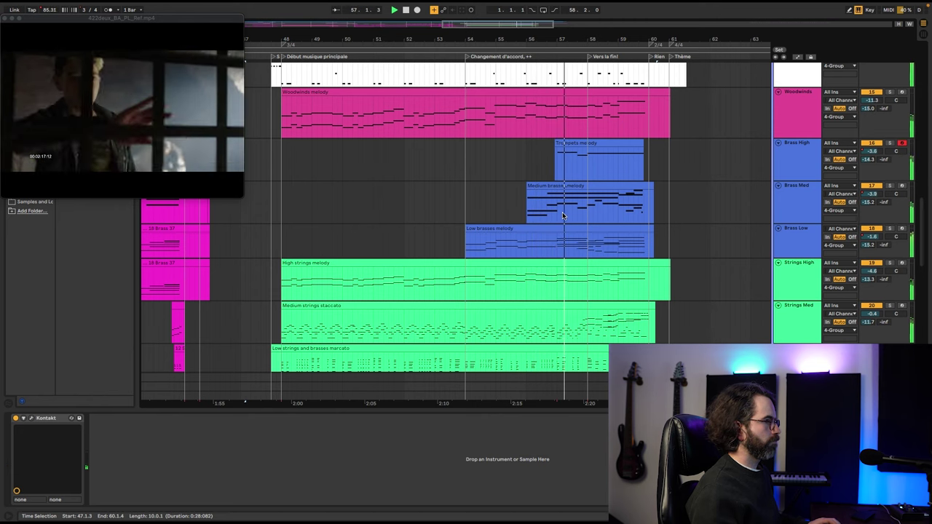
pyautogui.hscroll(2, 562, 218)
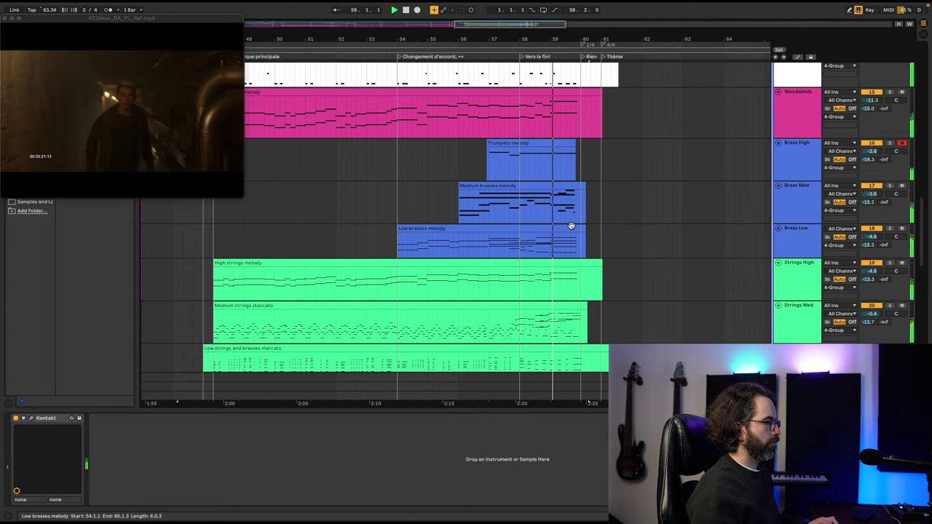
pyautogui.scroll(5, 571, 225)
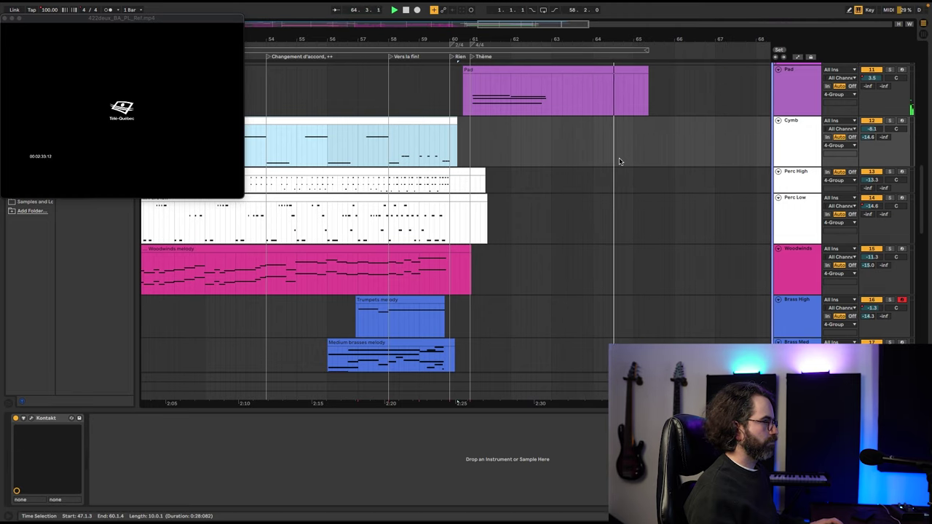
pyautogui.hscroll(-10, 553, 156)
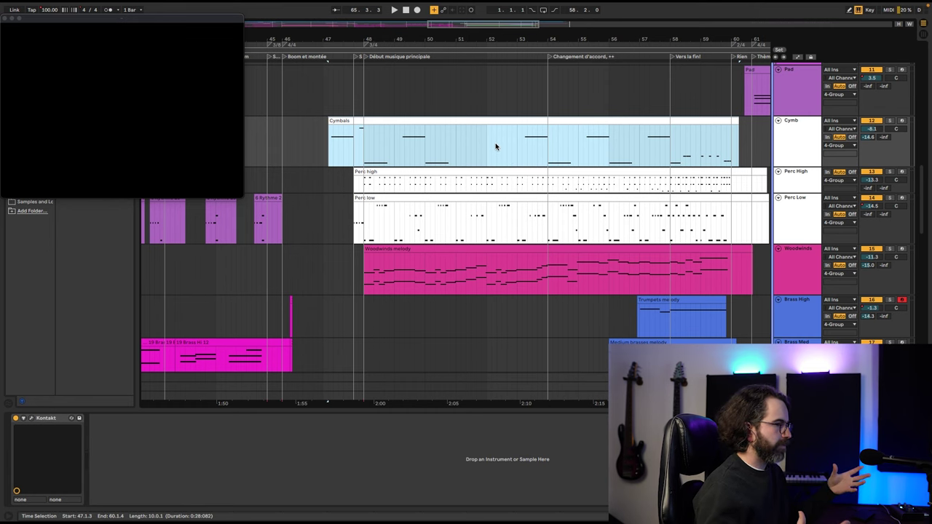
pyautogui.scroll(-1, 482, 166)
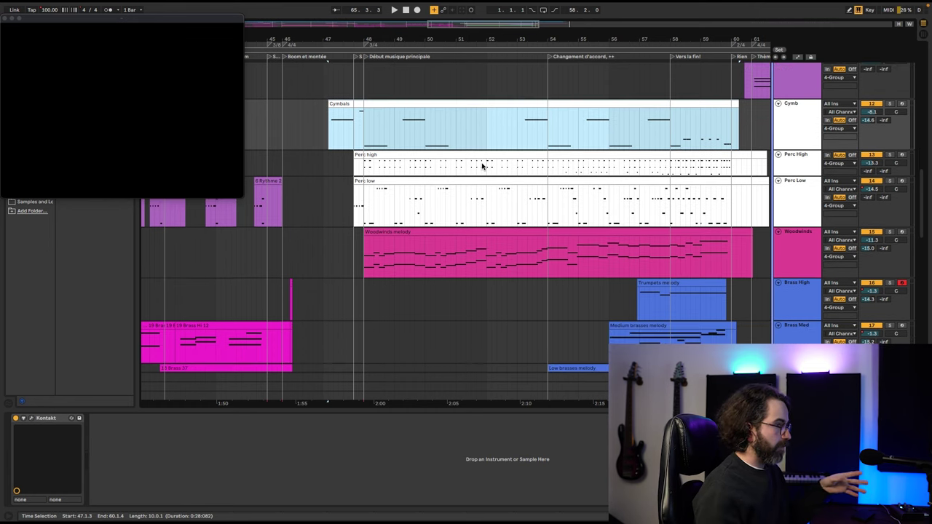
pyautogui.scroll(-6, 481, 166)
pyautogui.scroll(-8, 481, 167)
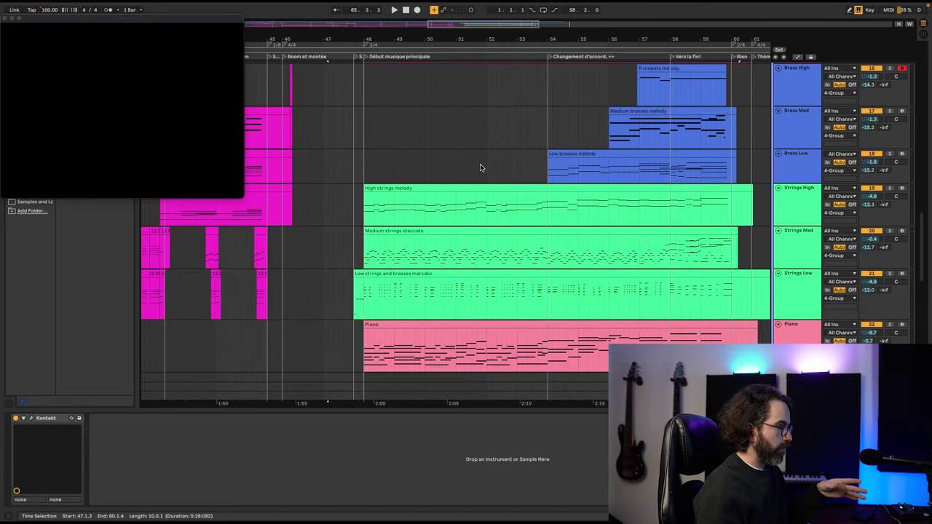
pyautogui.scroll(-3, 481, 168)
pyautogui.scroll(-2, 459, 182)
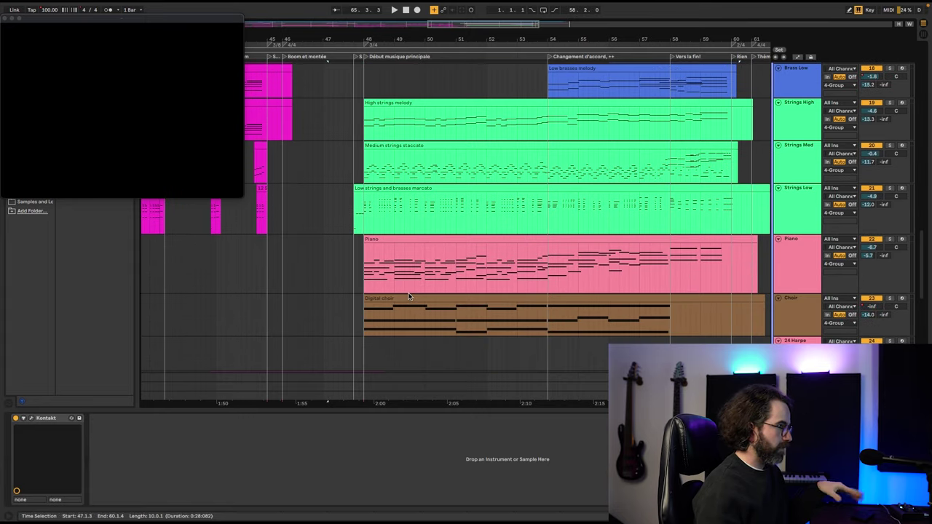
pyautogui.scroll(3, 407, 291)
pyautogui.scroll(5, 517, 284)
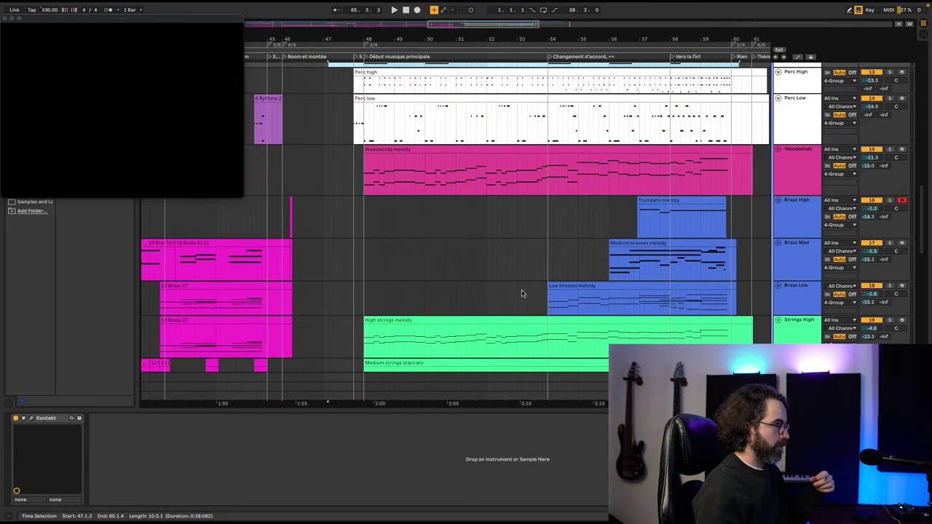
pyautogui.scroll(2, 420, 232)
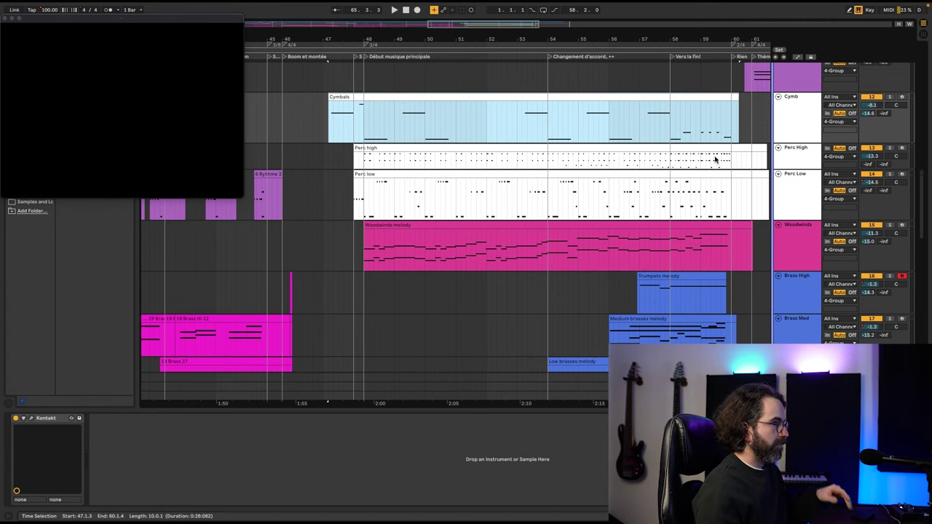
pyautogui.scroll(2, 713, 147)
pyautogui.hscroll(3, 714, 148)
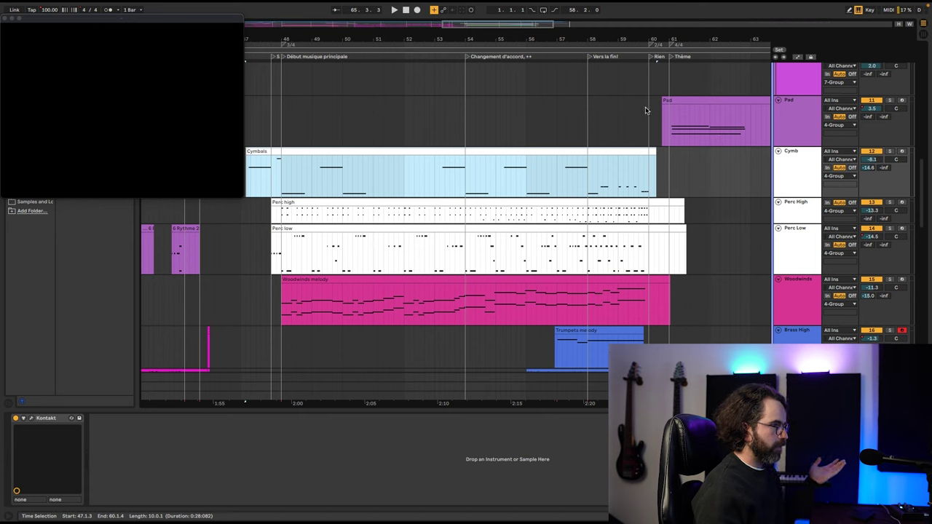
pyautogui.scroll(-6, 727, 218)
# Open the Strings Med track's Kontakt instrument window and expand the Albion ONE instrument folders.
pyautogui.click(796, 275)
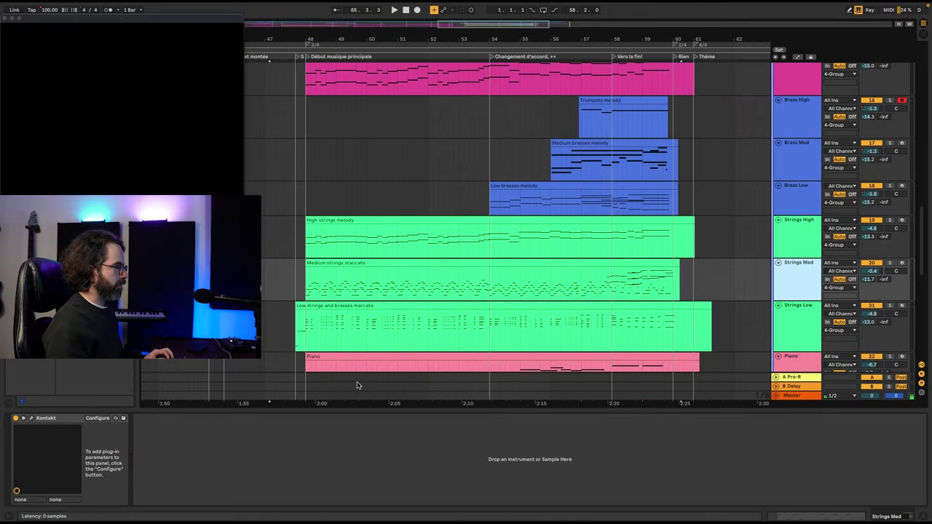
pyautogui.hotkey('ctrl', 'alt', 'p')
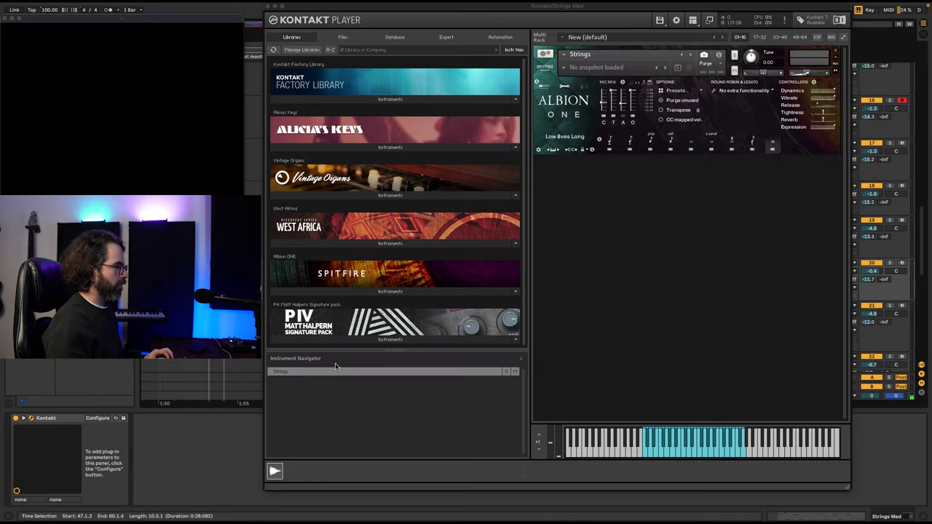
pyautogui.click(380, 291)
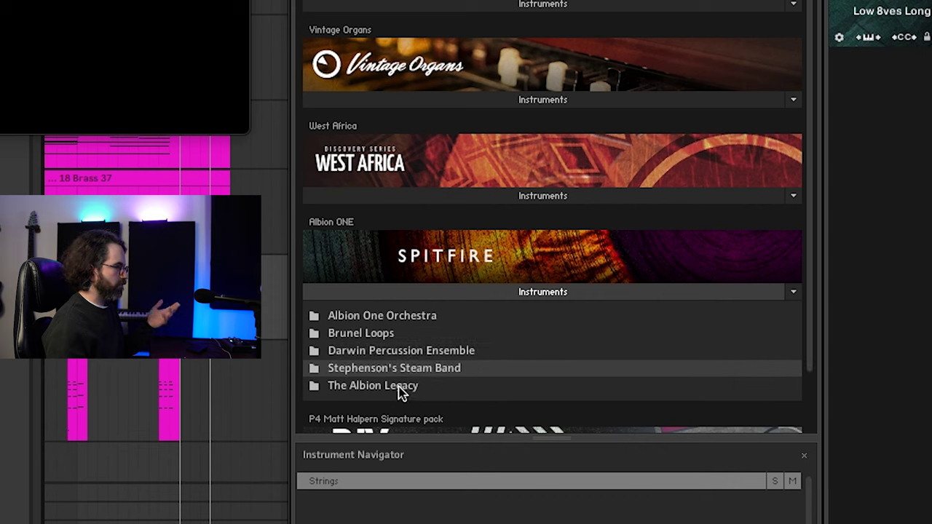
# Enter The Albion Legacy folder, go back up, and open Albion One Orchestra.
pyautogui.scroll(-3, 383, 381)
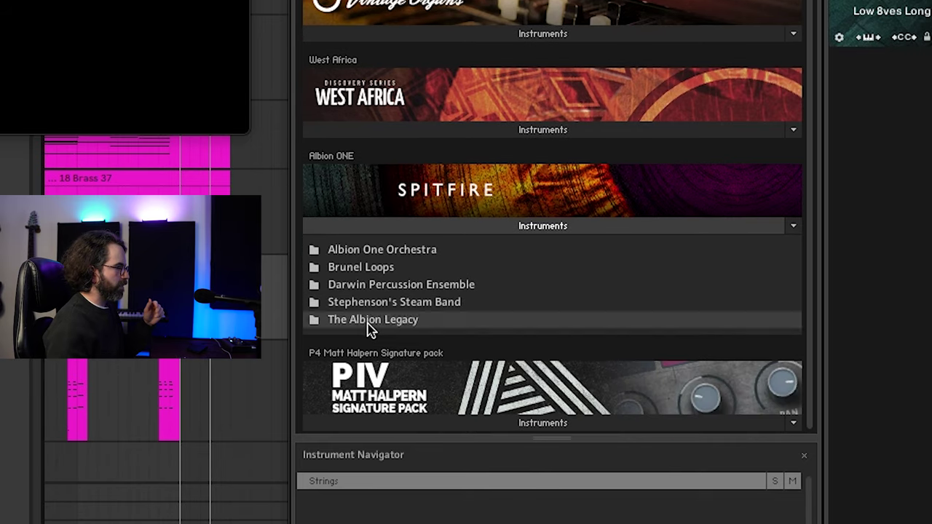
pyautogui.doubleClick(369, 326)
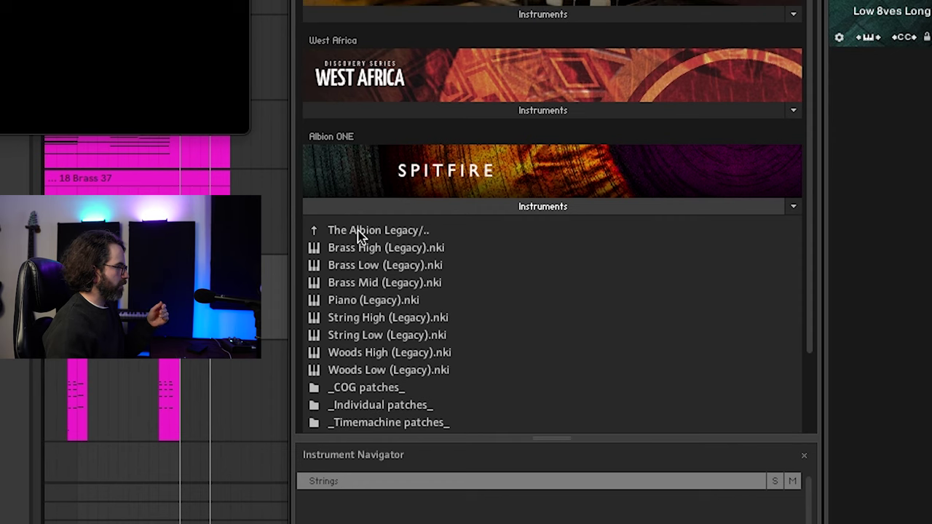
pyautogui.doubleClick(359, 230)
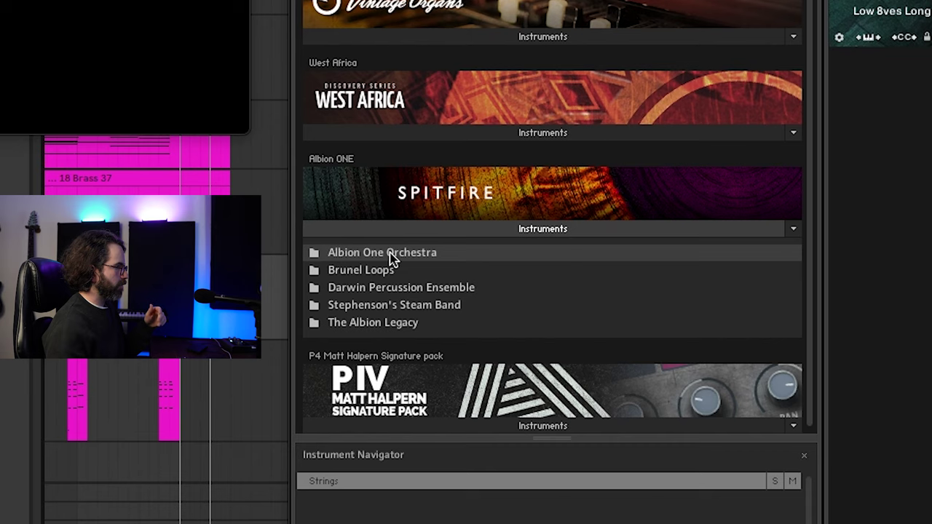
pyautogui.doubleClick(392, 255)
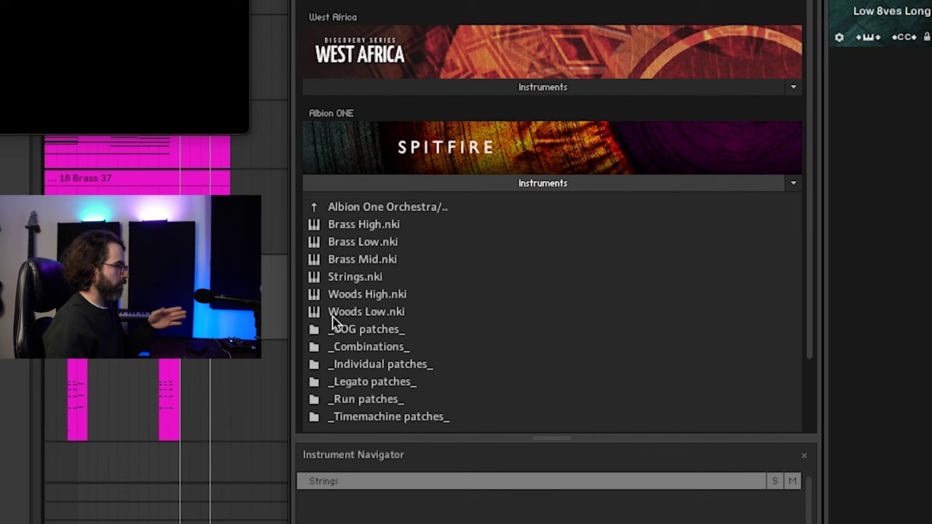
# Pick out the Strings.nki patch in Albion One Orchestra, then close the Kontakt window.
pyautogui.click(331, 276)
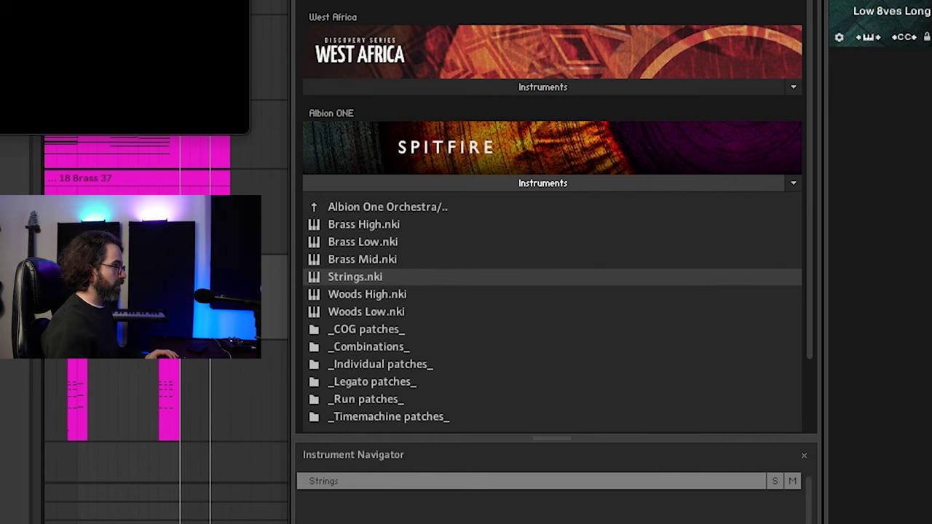
pyautogui.hotkey('ctrl', 'alt', 'p')
# Select the Low strings marcato, Medium strings staccato and High strings melody clips in turn.
pyautogui.scroll(-3, 523, 258)
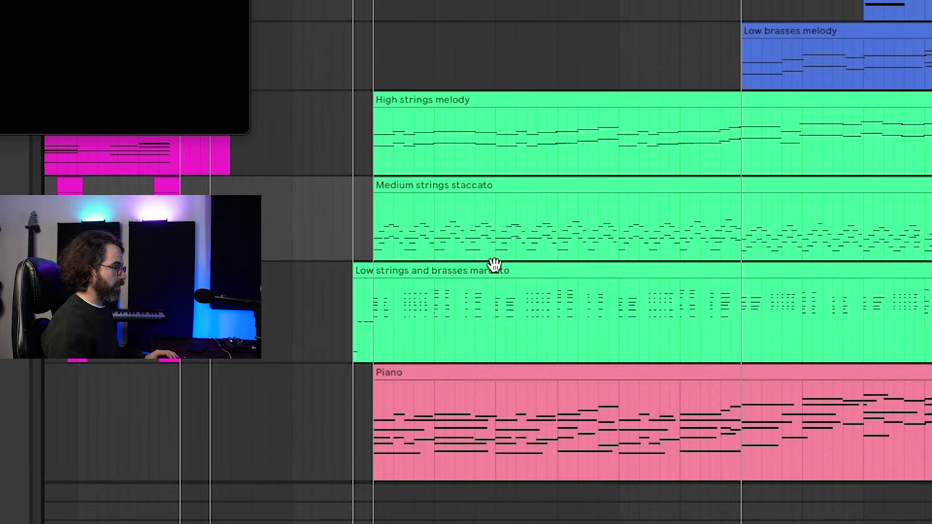
pyautogui.click(494, 264)
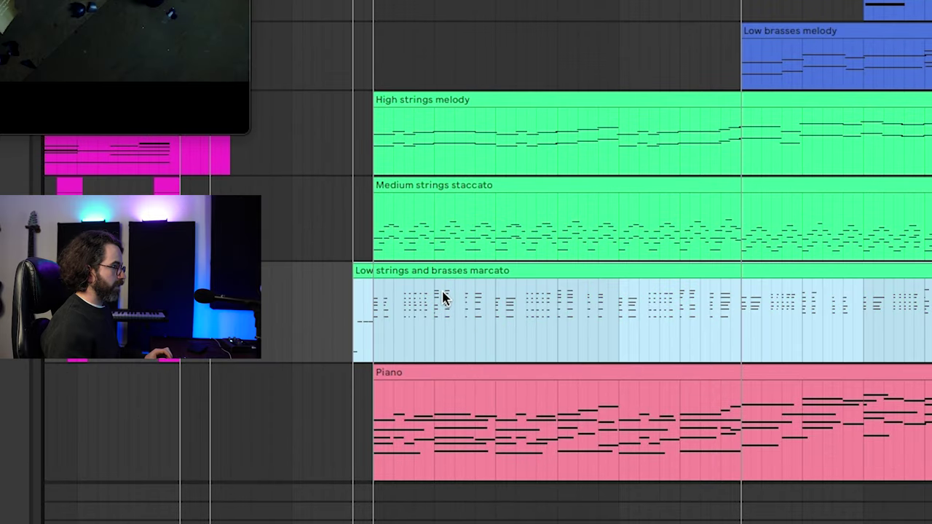
pyautogui.click(424, 211)
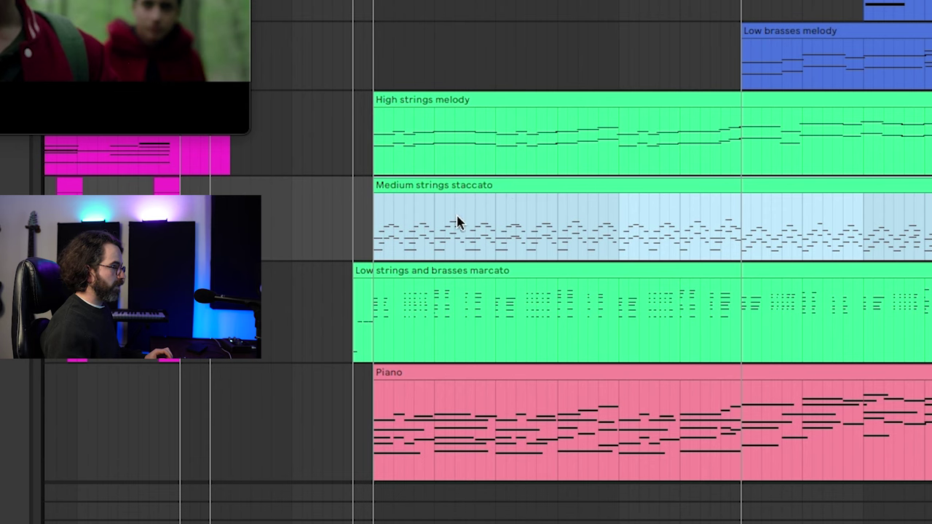
pyautogui.click(429, 98)
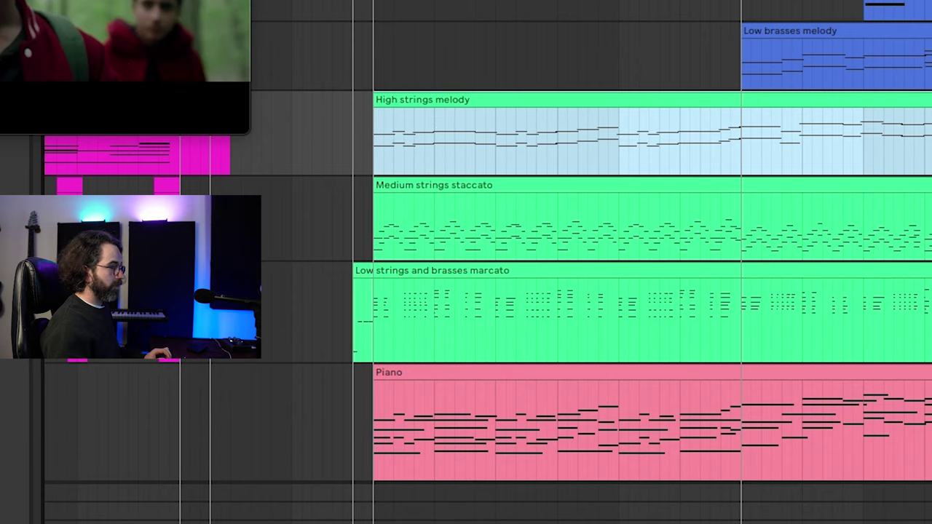
pyautogui.click(888, 200)
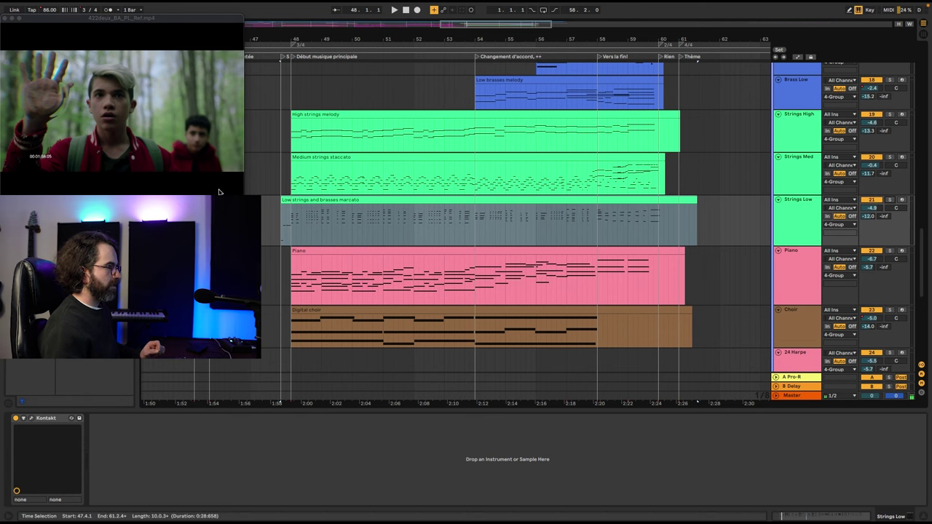
# Play from bar 48 and open the Low strings and brasses marcato clip full-size.
pyautogui.click(348, 203)
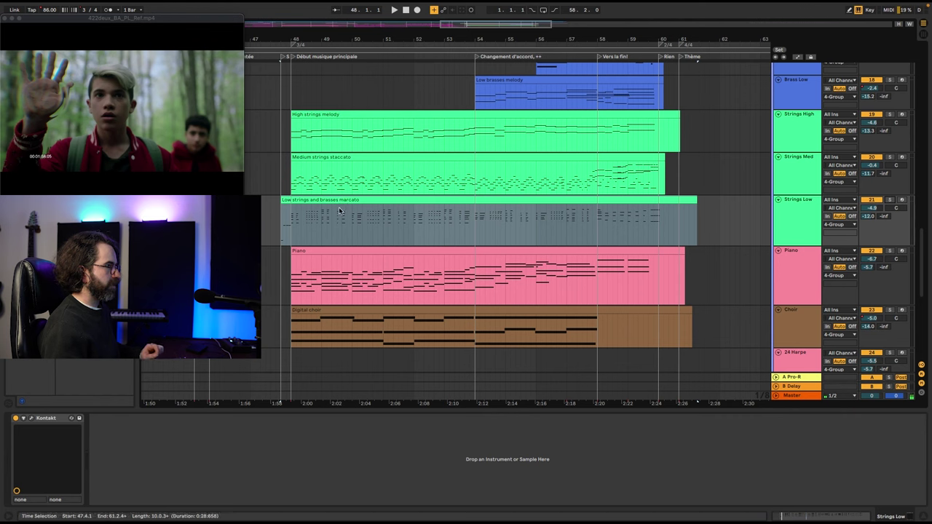
pyautogui.press('space')
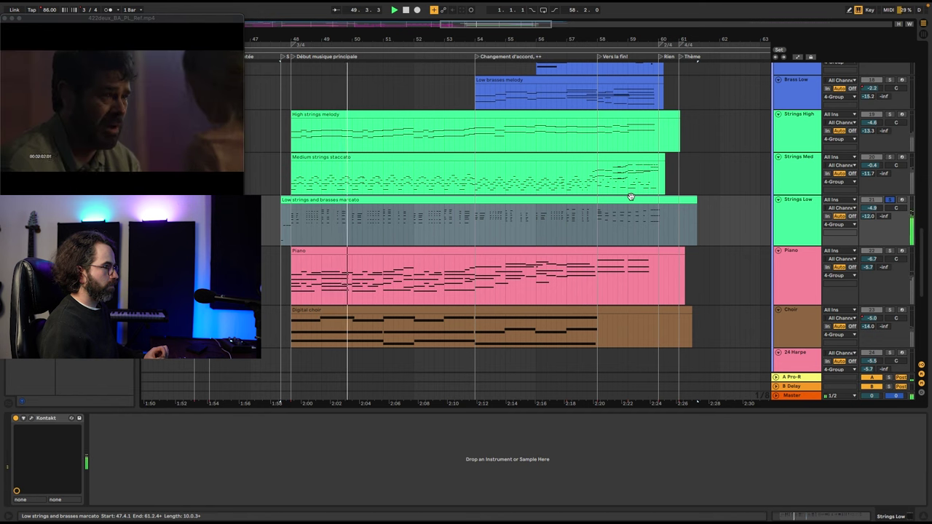
pyautogui.doubleClick(490, 203)
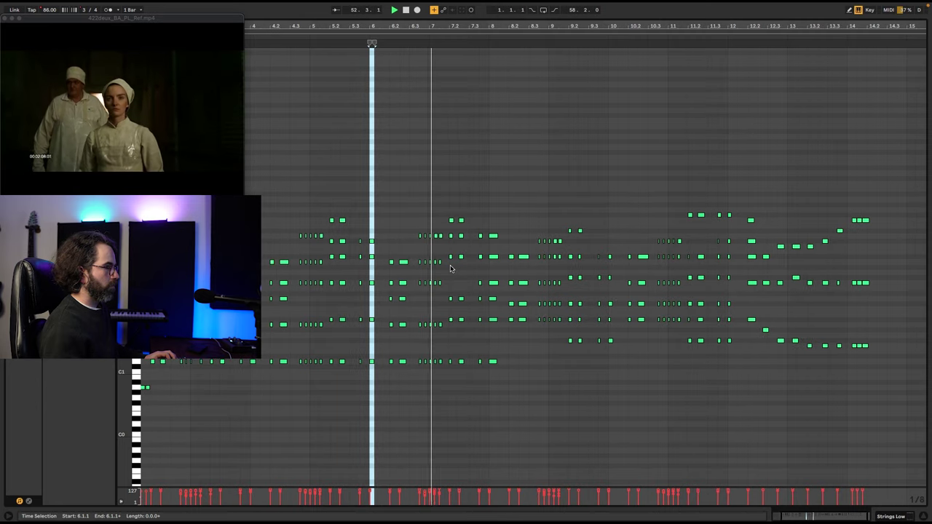
pyautogui.click(29, 502)
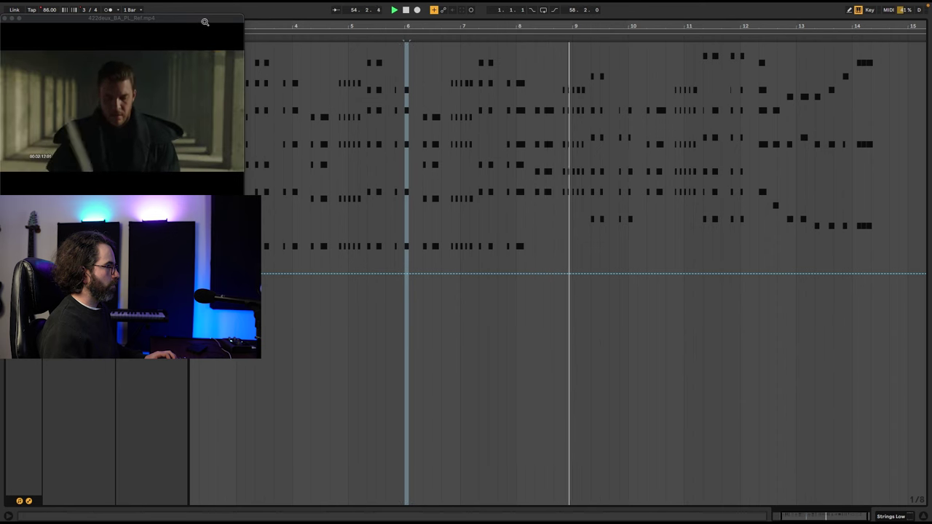
pyautogui.moveTo(205, 22); pyautogui.dragTo(205, 56)
pyautogui.click(135, 42)
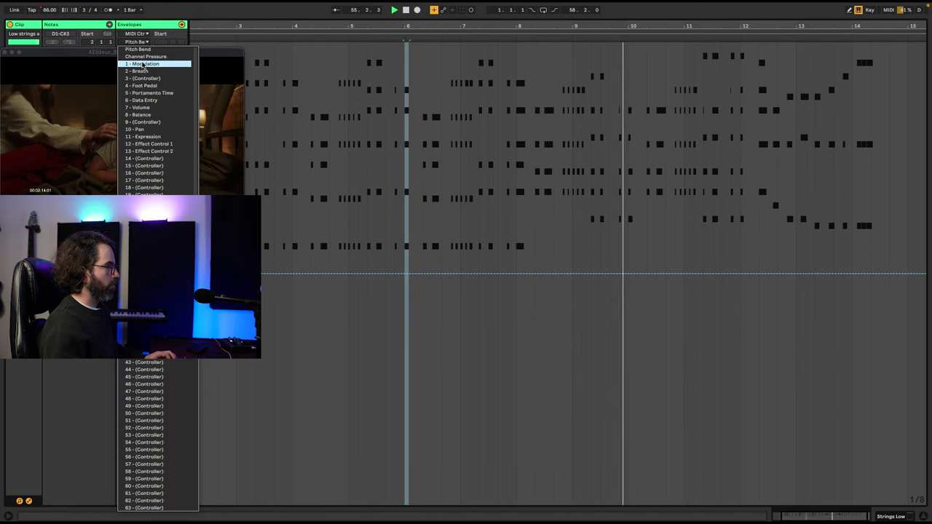
pyautogui.click(144, 64)
pyautogui.click(135, 33)
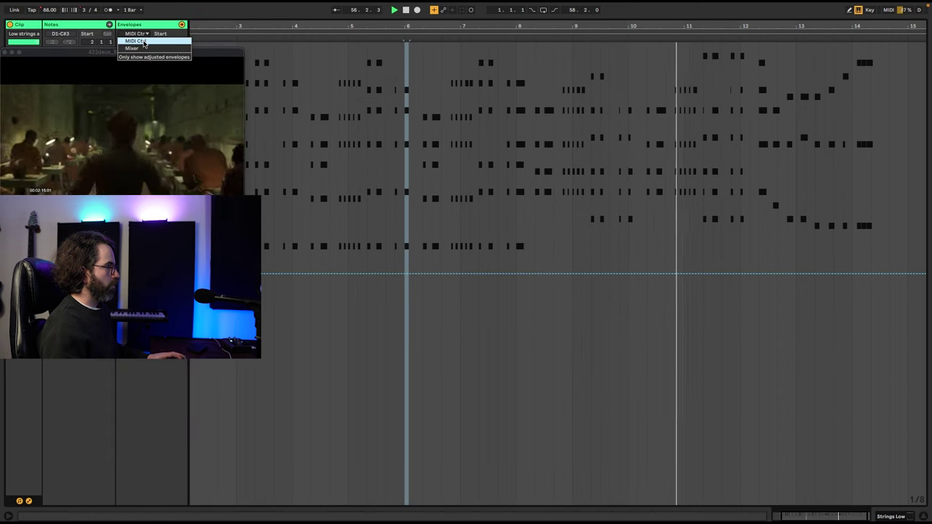
pyautogui.click(143, 41)
pyautogui.click(30, 501)
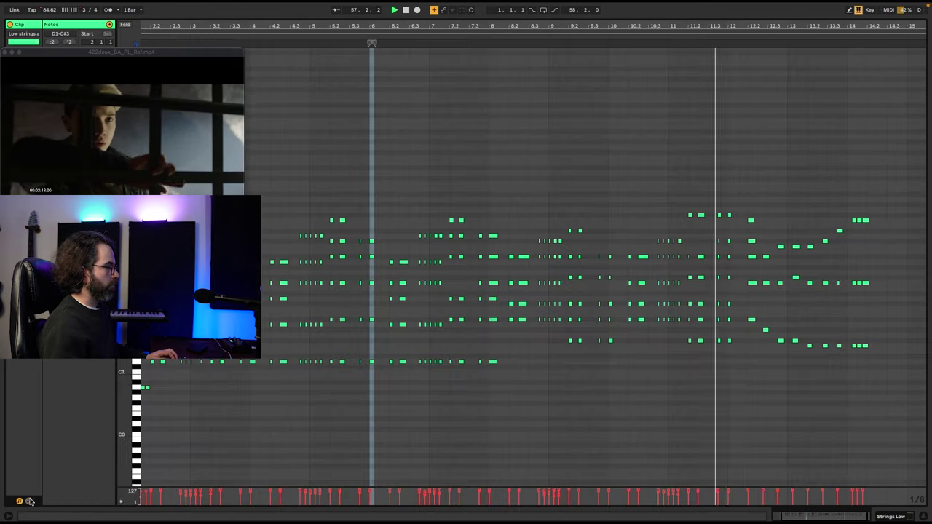
pyautogui.click(529, 389)
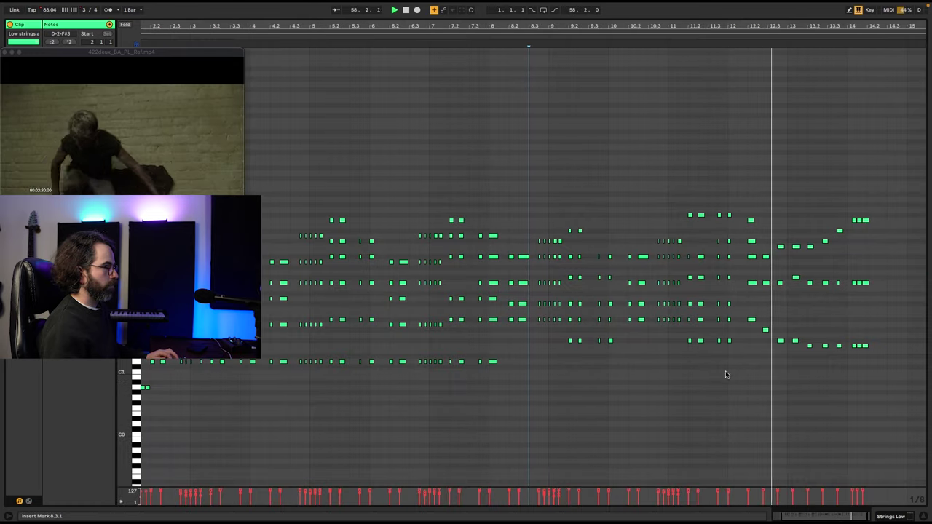
pyautogui.hotkey('shift', 'Tab')
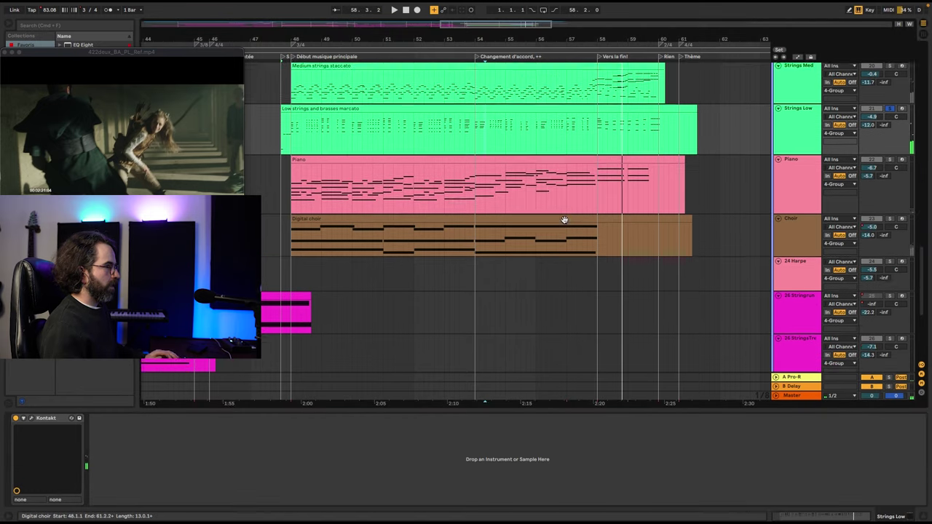
pyautogui.doubleClick(413, 115)
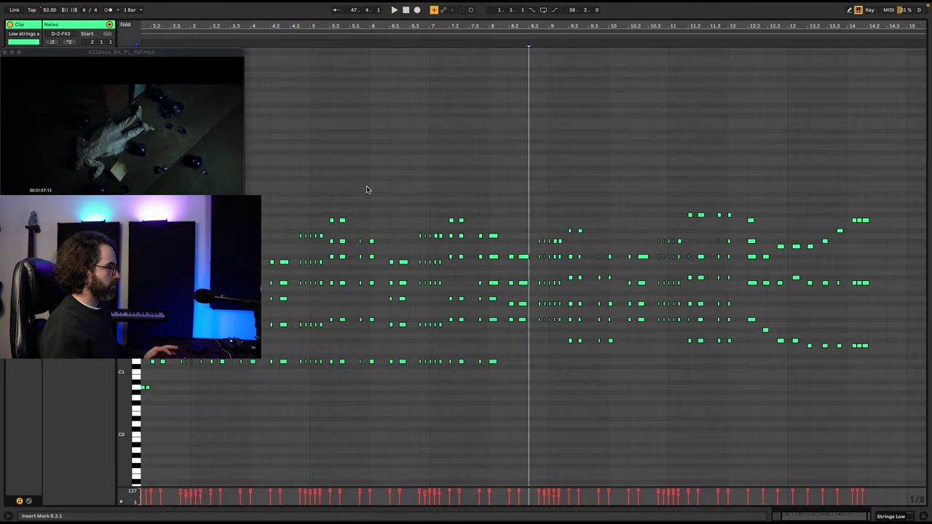
# Return to the arrangement and open the Medium strings staccato clip's notes in the full-size editor.
pyautogui.hotkey('shift', 'Tab')
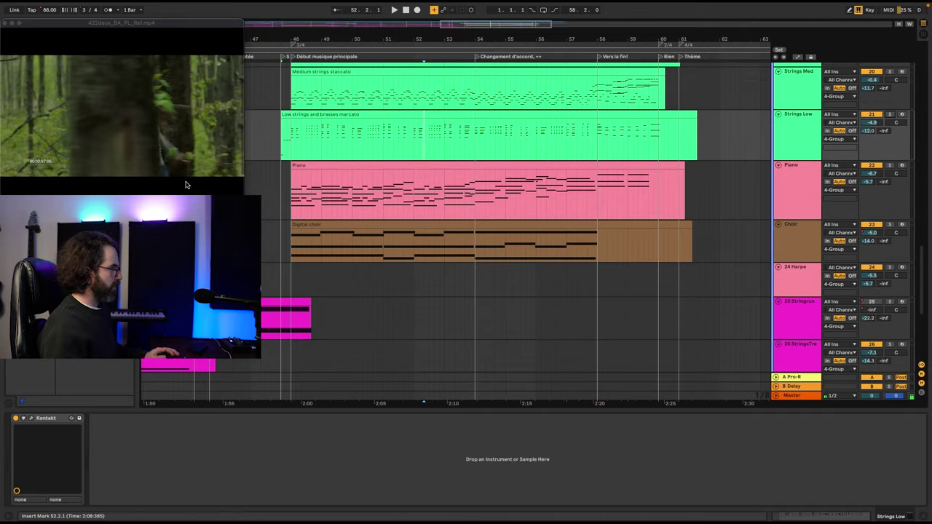
pyautogui.doubleClick(320, 120)
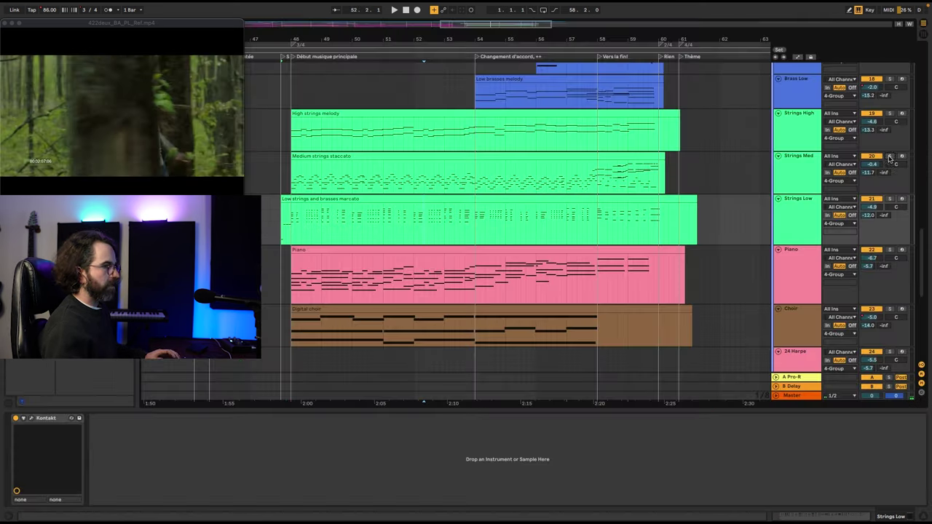
pyautogui.click(437, 158)
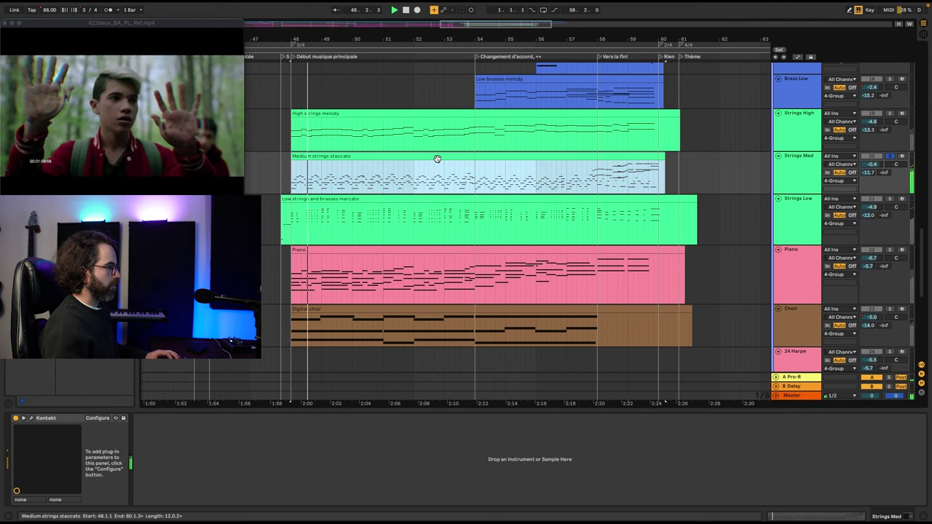
pyautogui.doubleClick(437, 158)
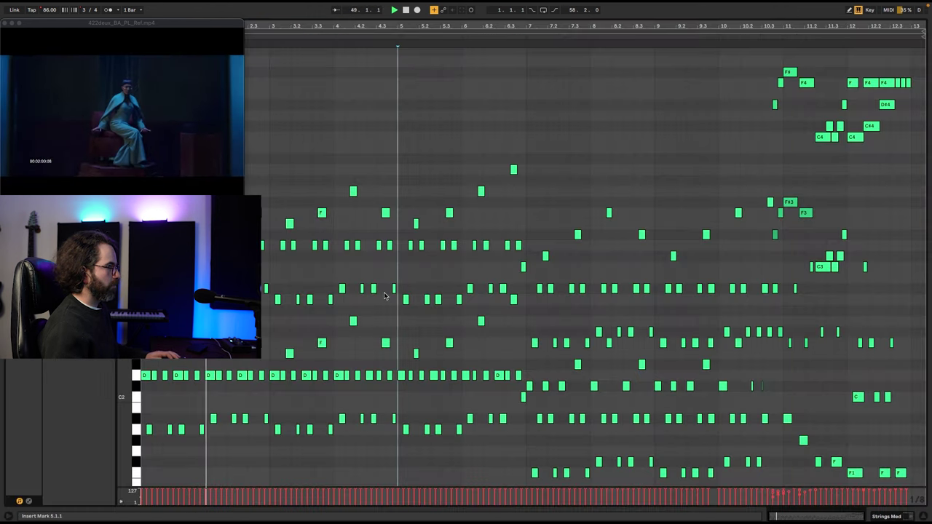
pyautogui.scroll(-5, 378, 289)
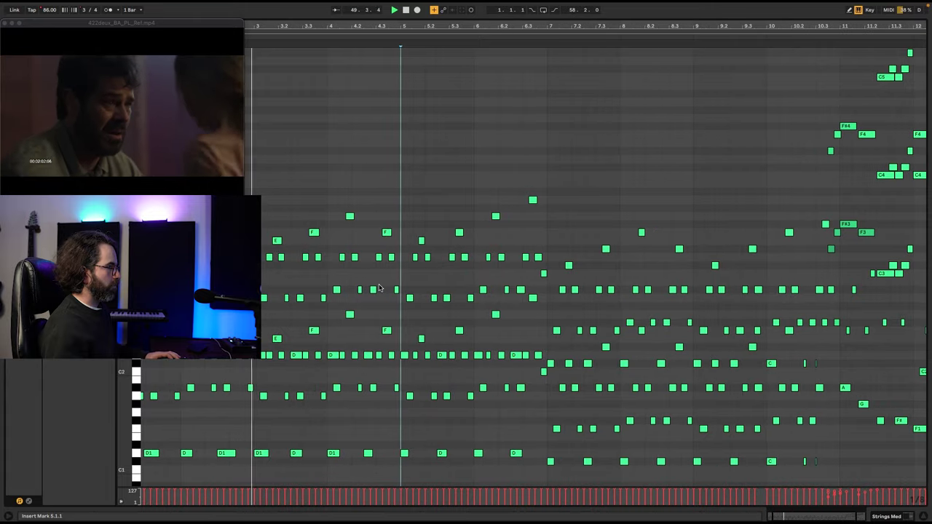
pyautogui.scroll(2, 377, 285)
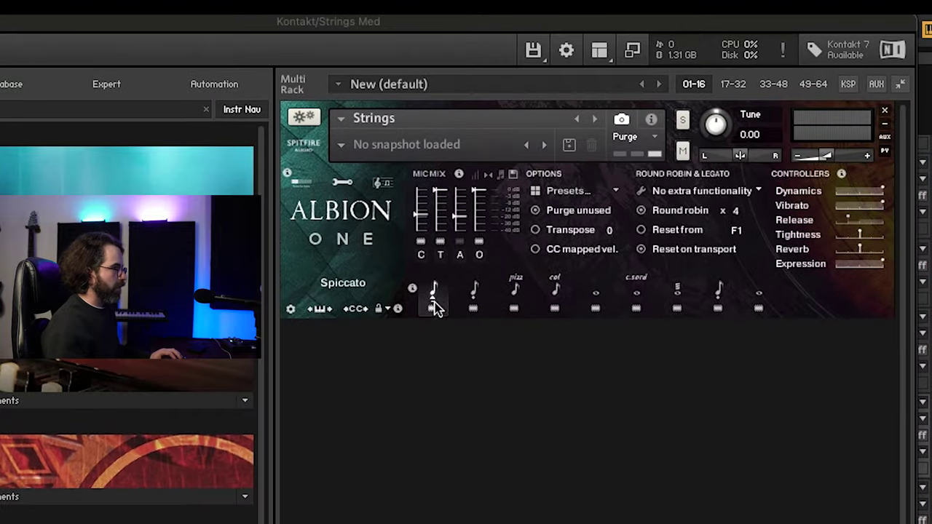
# Switch the Albion One strings to Spic/Stac articulation, then back to Spiccato.
pyautogui.click(475, 294)
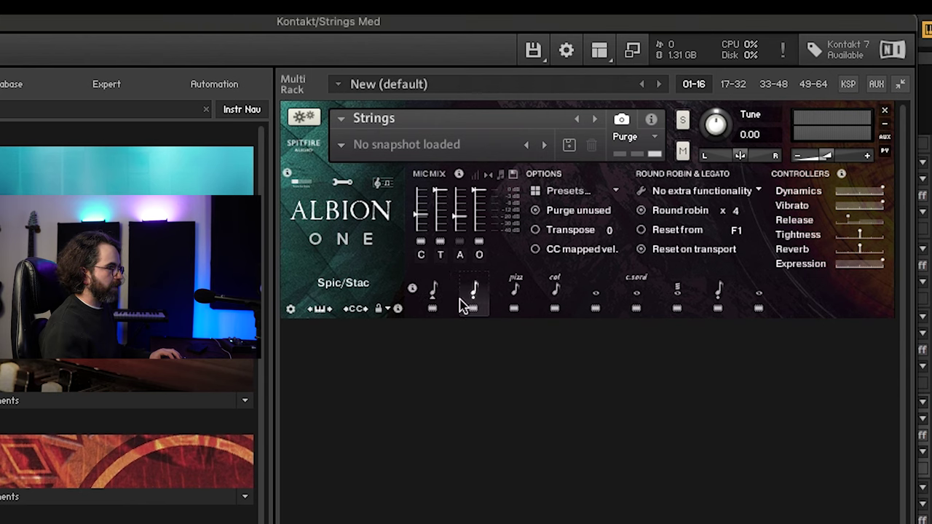
pyautogui.click(432, 300)
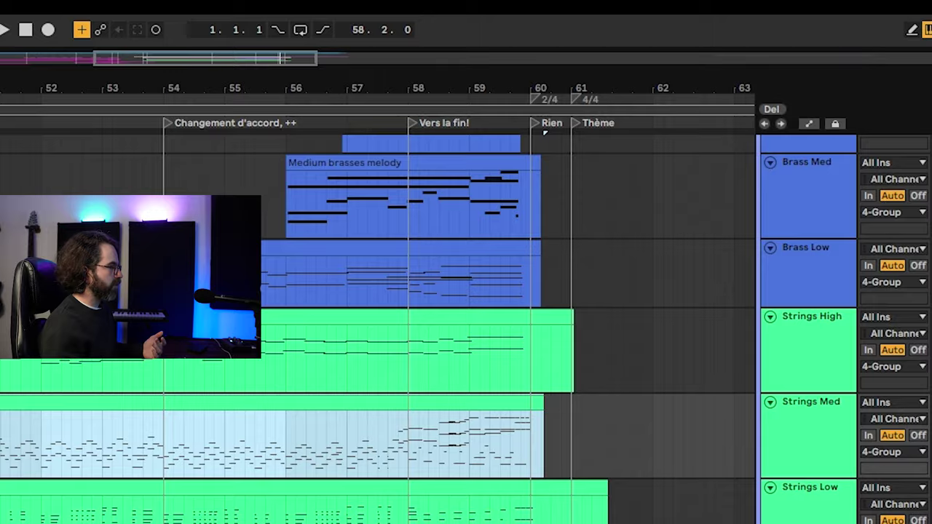
# Select the High strings melody clip and show its clip details and envelopes.
pyautogui.scroll(1, 388, 166)
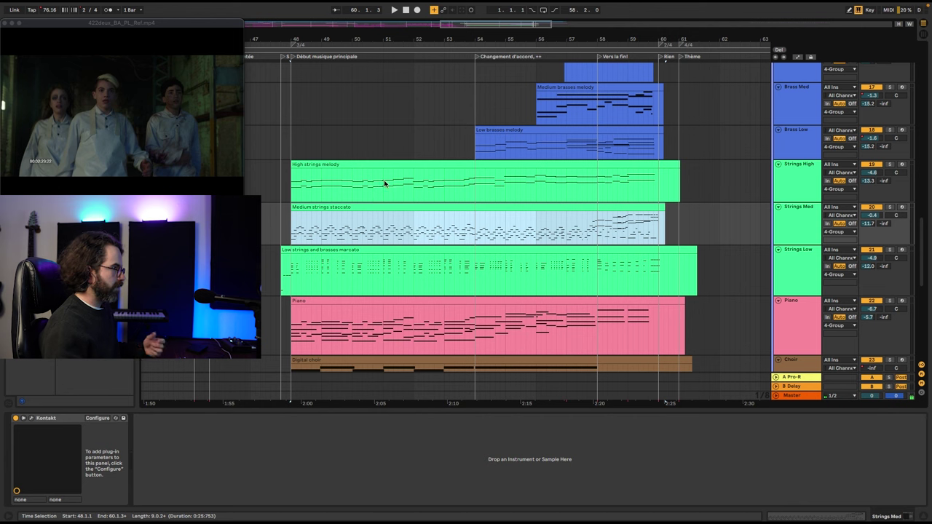
pyautogui.click(438, 166)
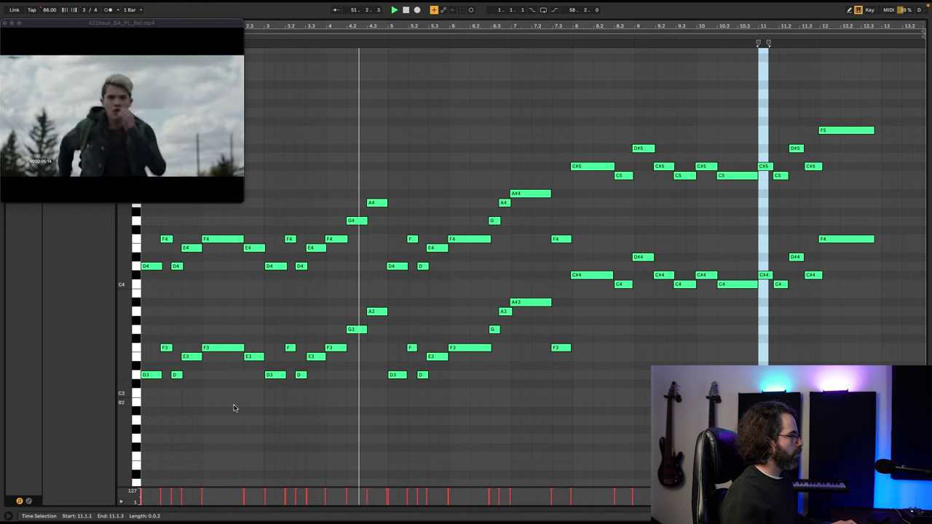
pyautogui.click(29, 502)
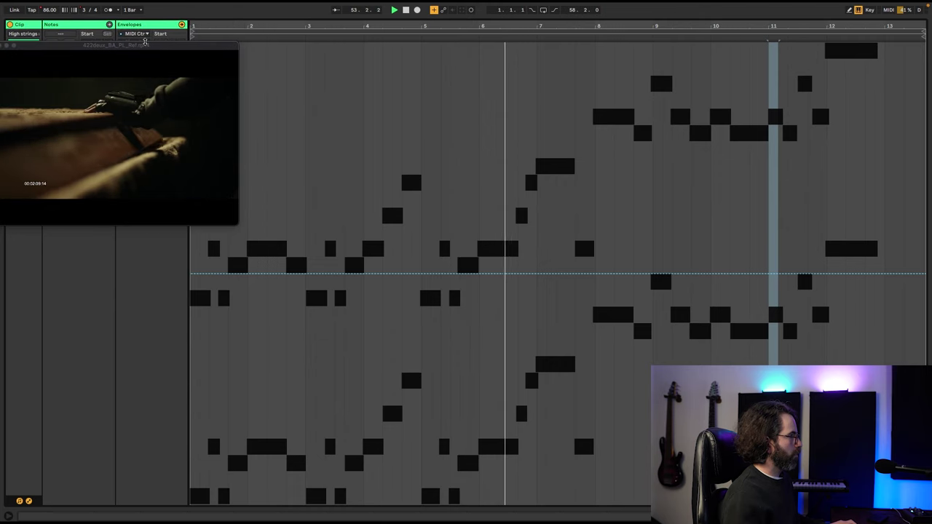
# Show the clip's MIDI Ctrl 1 - Modulation envelope and move the reference video aside.
pyautogui.click(139, 42)
pyautogui.click(142, 63)
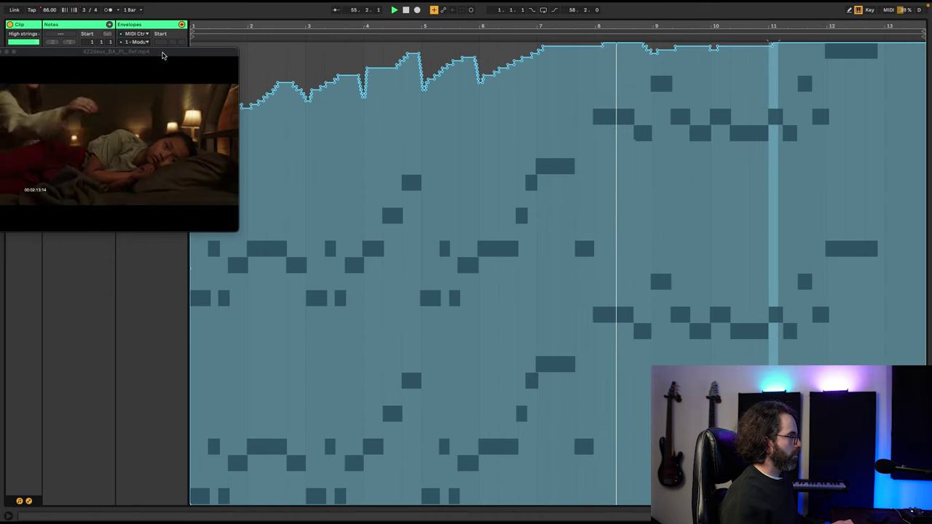
pyautogui.moveTo(162, 52); pyautogui.dragTo(175, 181)
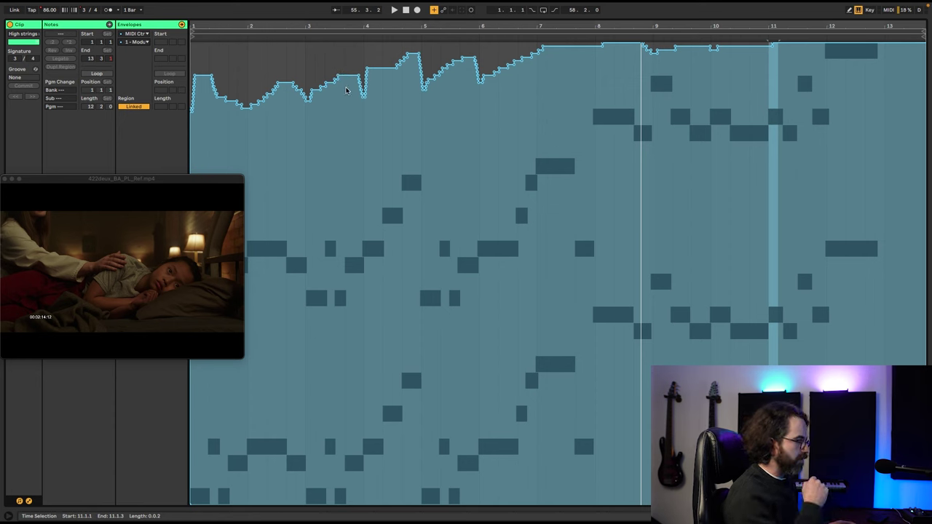
# Play the High strings melody from around bar 3, then return to the arrangement.
pyautogui.click(332, 38)
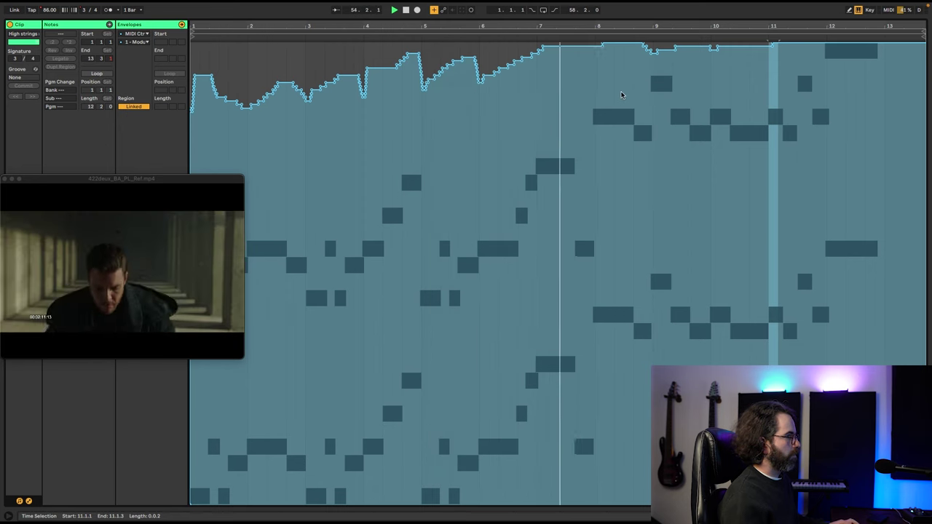
pyautogui.press('Tab')
pyautogui.scroll(3, 819, 91)
# Solo the three string tracks and play them.
pyautogui.keyDown('shift'); pyautogui.click(611, 240); pyautogui.keyUp('shift')
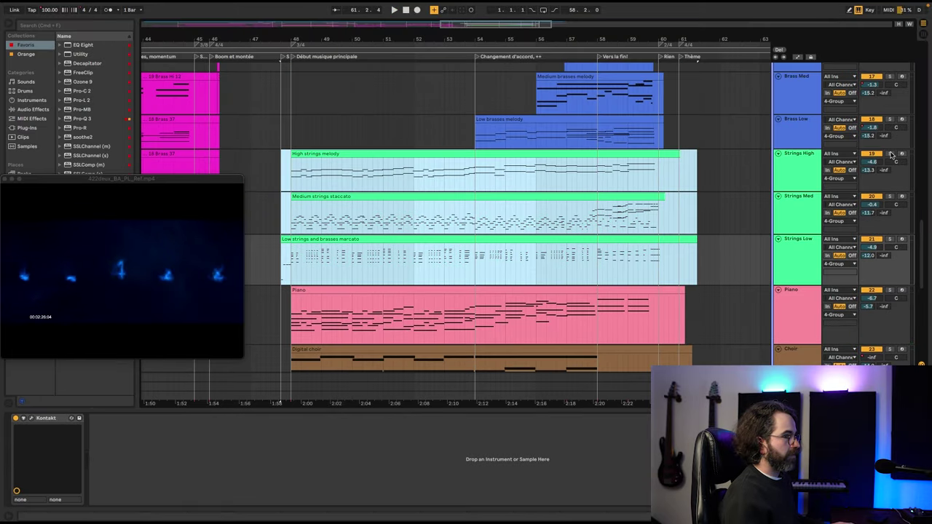
pyautogui.click(889, 154)
pyautogui.press('space')
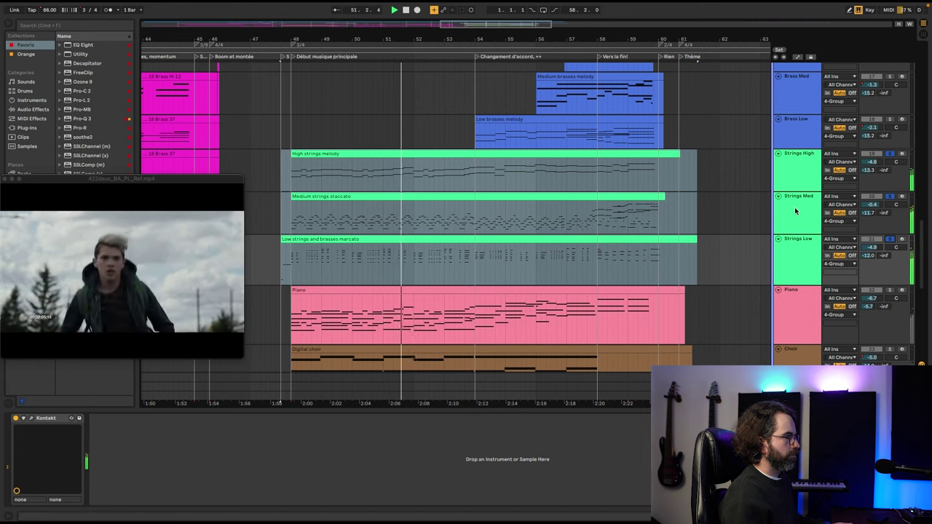
pyautogui.scroll(3, 362, 195)
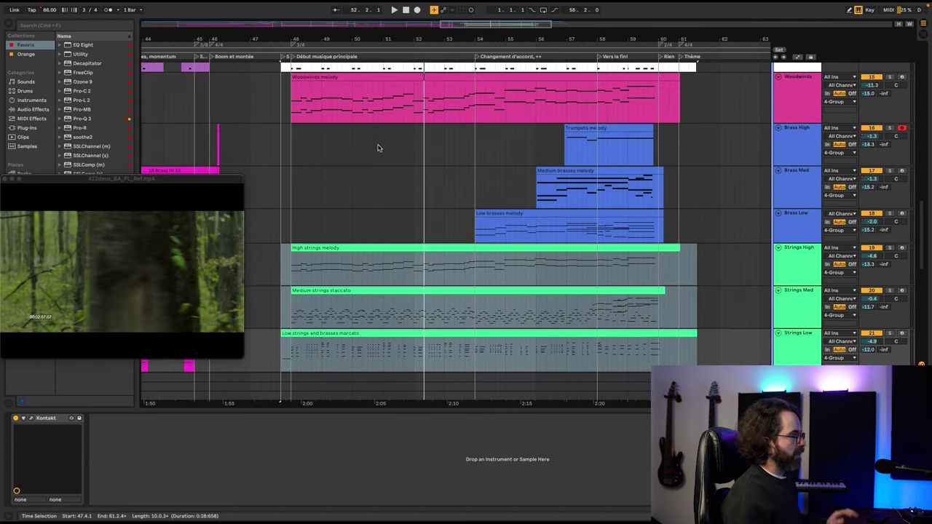
# Play from bar 48 with Woodwinds soloed and Strings High unsoloed, then stop playback.
pyautogui.click(362, 187)
pyautogui.click(363, 76)
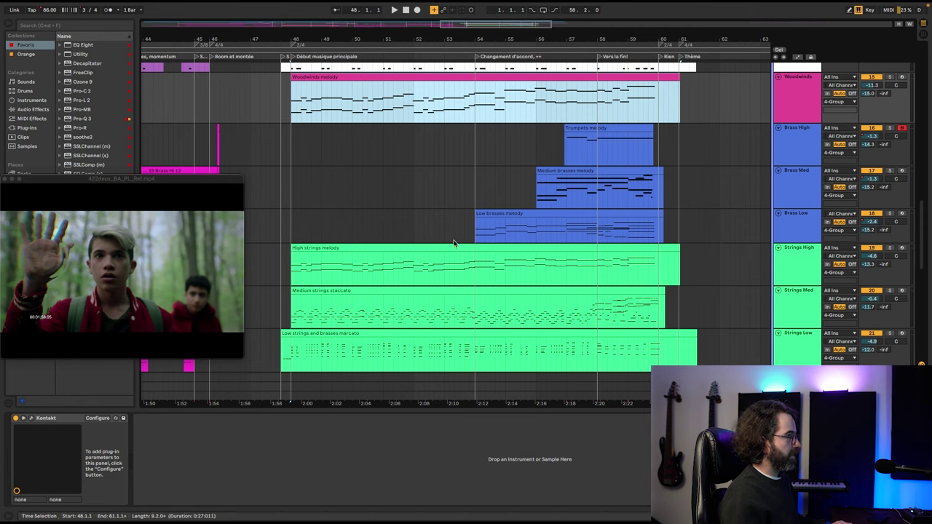
pyautogui.press('space')
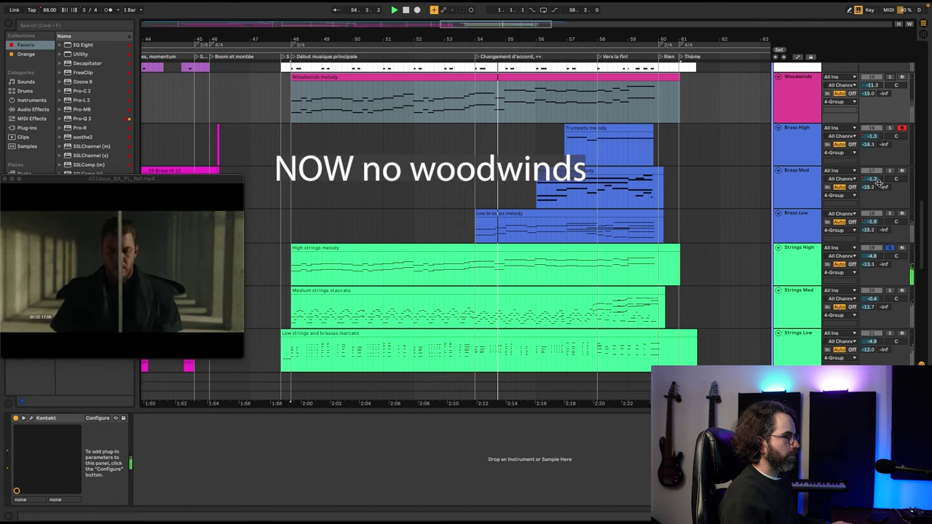
pyautogui.click(889, 77)
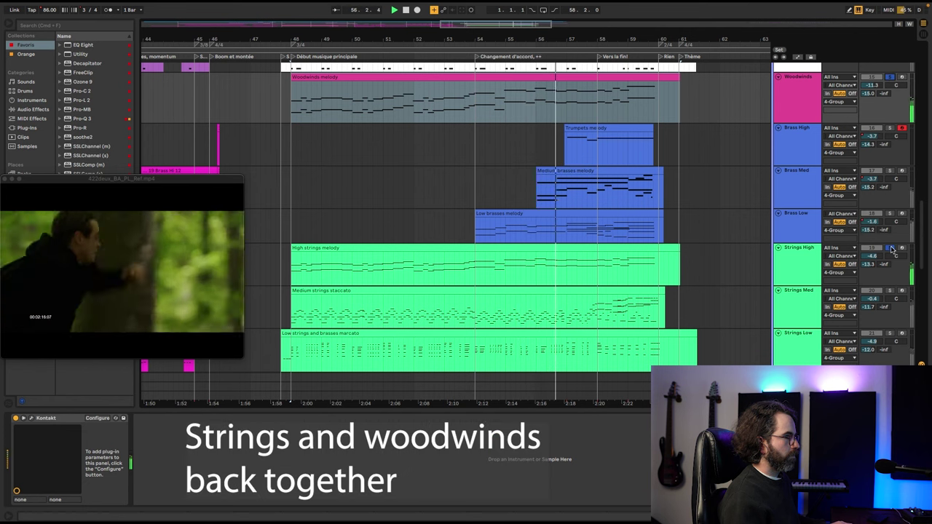
pyautogui.click(890, 248)
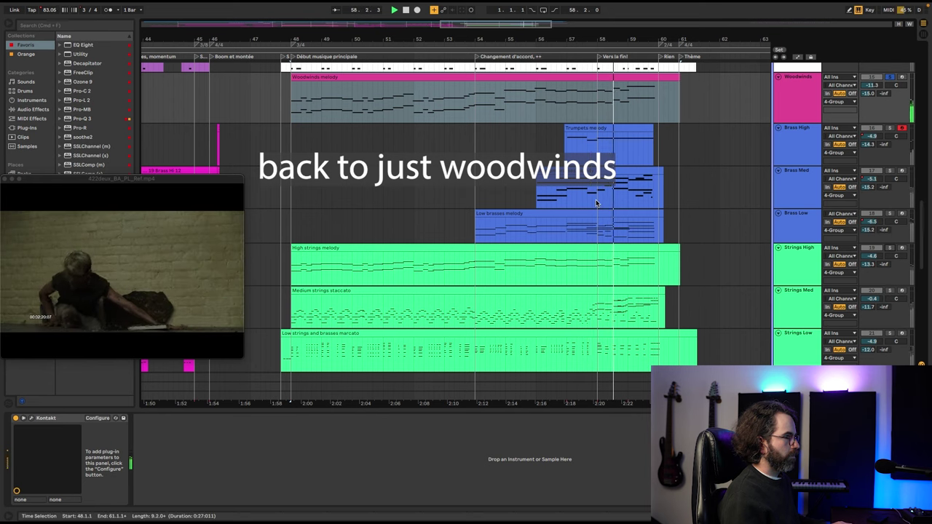
pyautogui.press('space')
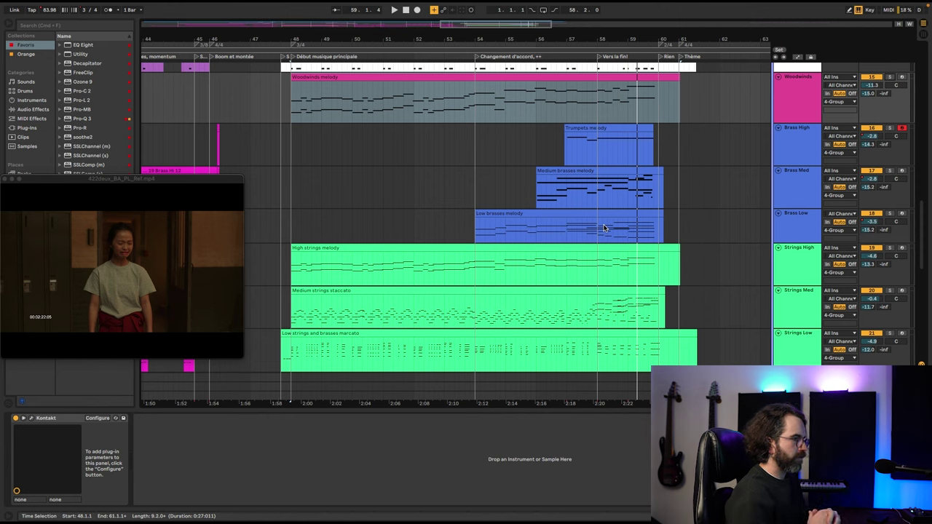
pyautogui.scroll(1, 392, 111)
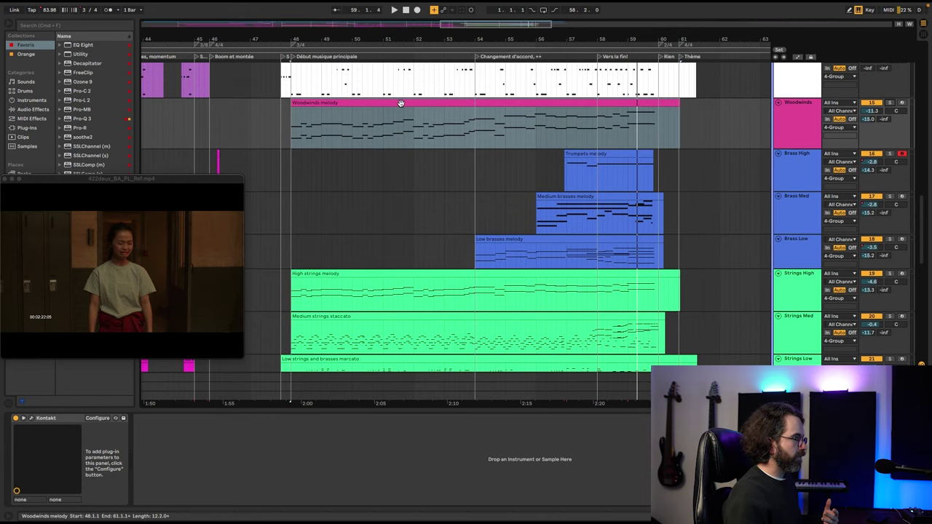
pyautogui.doubleClick(400, 103)
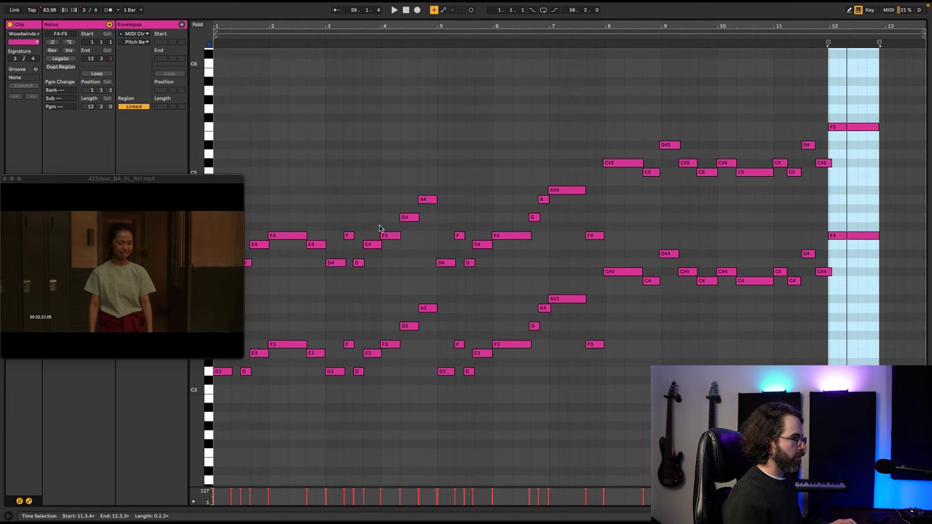
pyautogui.press('super+z')
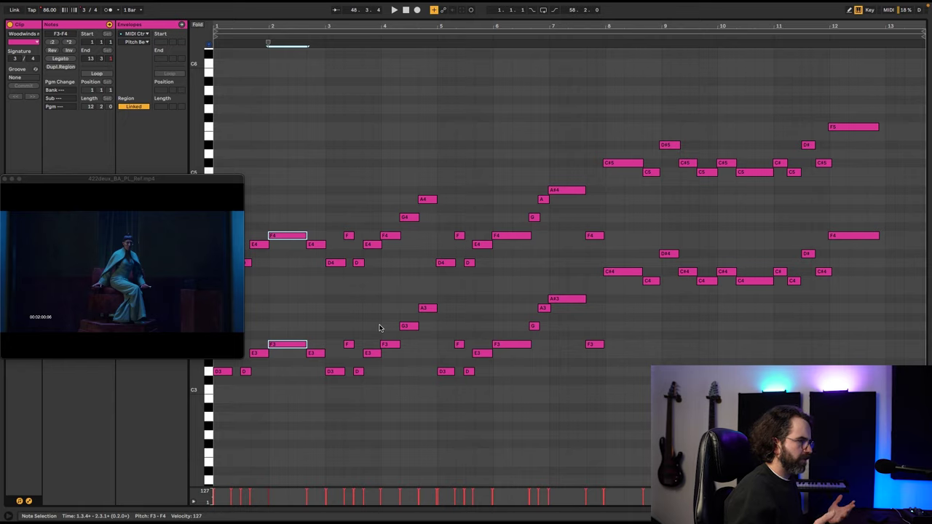
pyautogui.hotkey('shift', 'Tab')
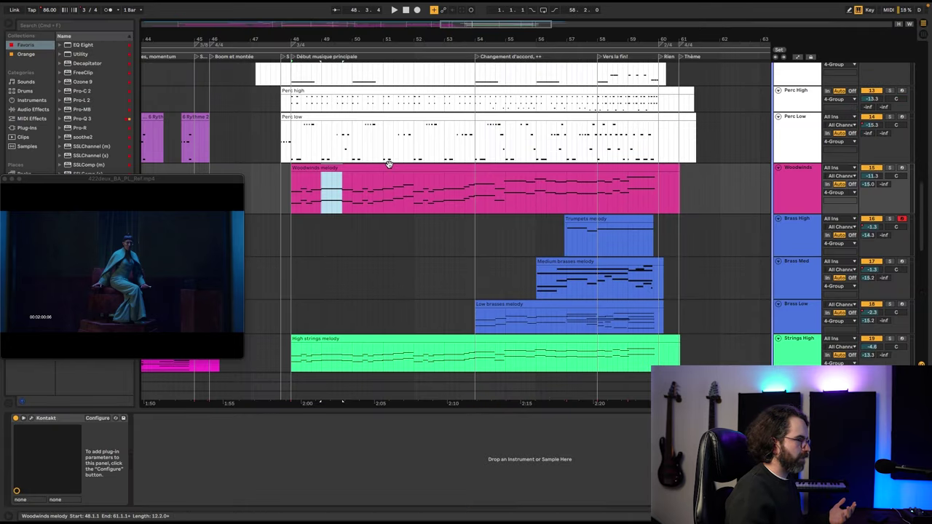
# Time-select bars 48–61 of the Woodwinds melody to audition it, then select the Low brasses melody clip.
pyautogui.click(389, 165)
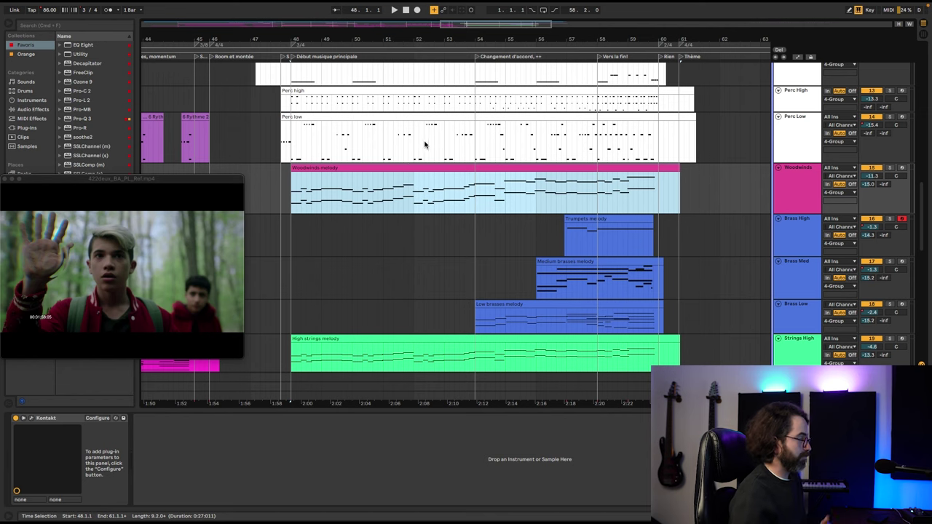
pyautogui.scroll(-1, 409, 199)
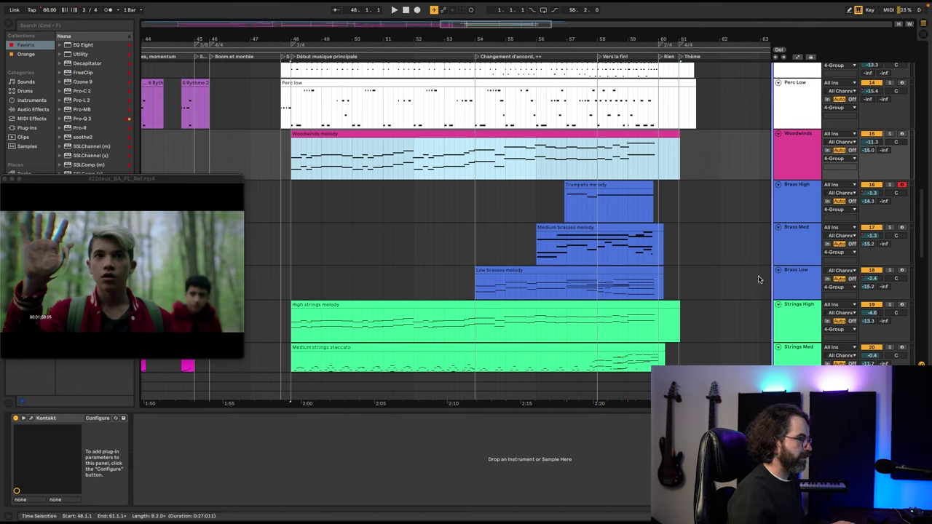
pyautogui.click(529, 269)
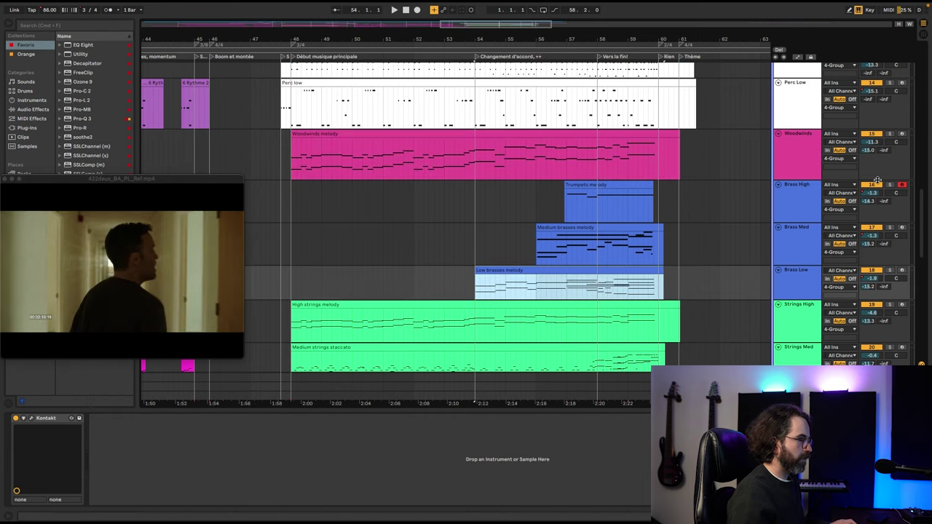
# Show the brass volume automation curves and play the brass melodies to hear them.
pyautogui.press('a')
pyautogui.press('space')
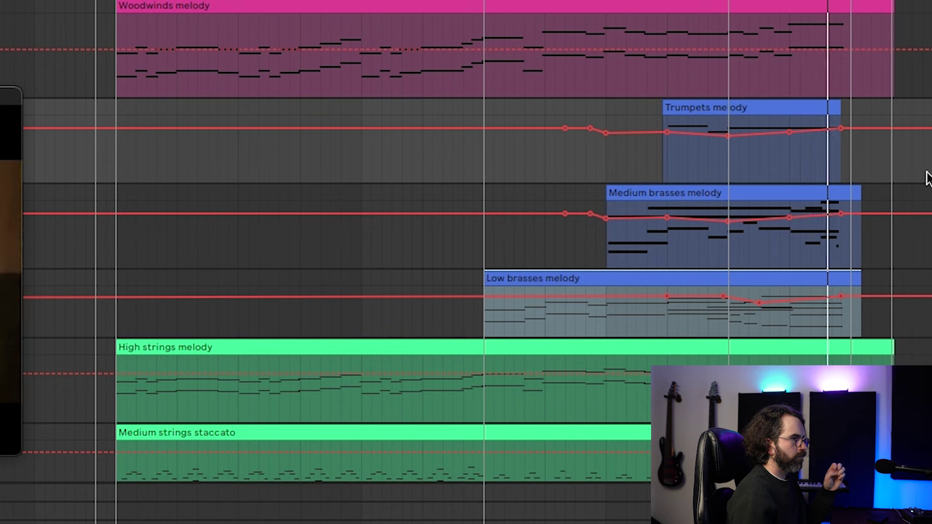
pyautogui.press('space')
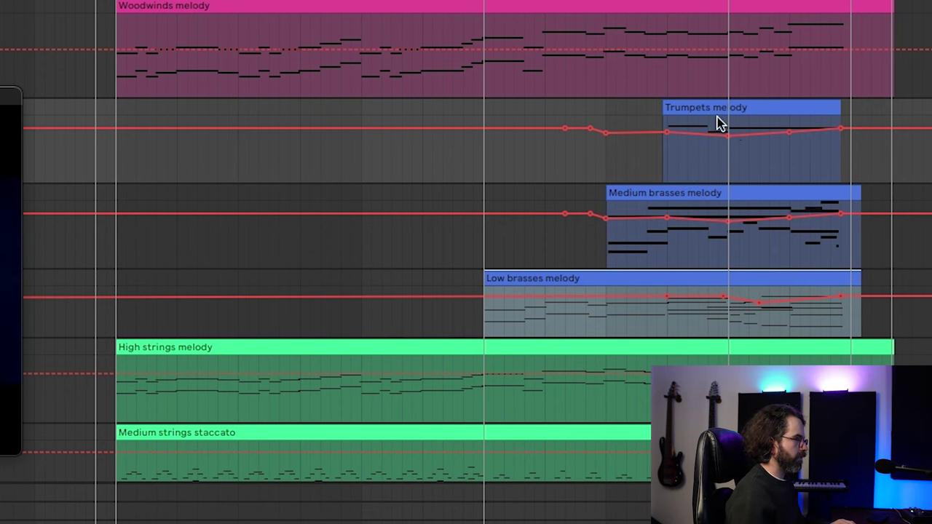
# View the Trumpets melody clip's envelopes, reselect the clip, and raise the reference video window.
pyautogui.doubleClick(666, 125)
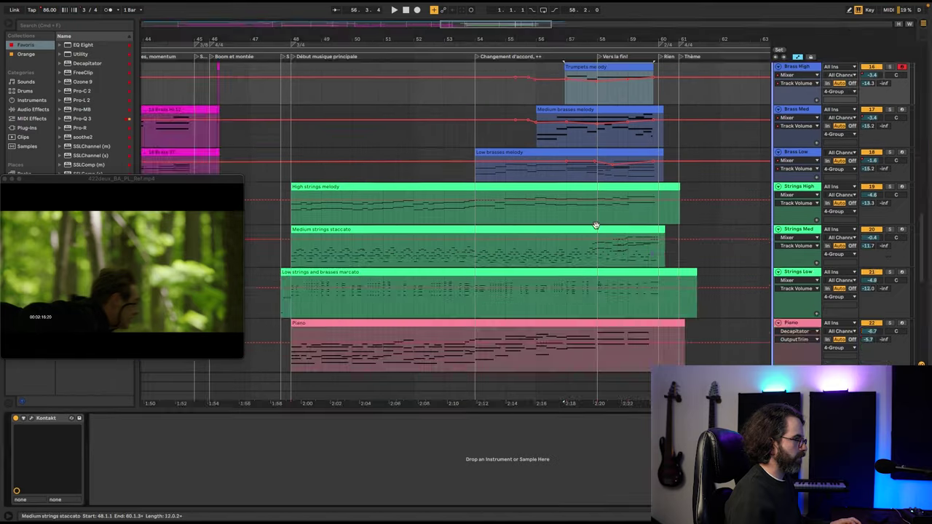
pyautogui.scroll(5, 562, 186)
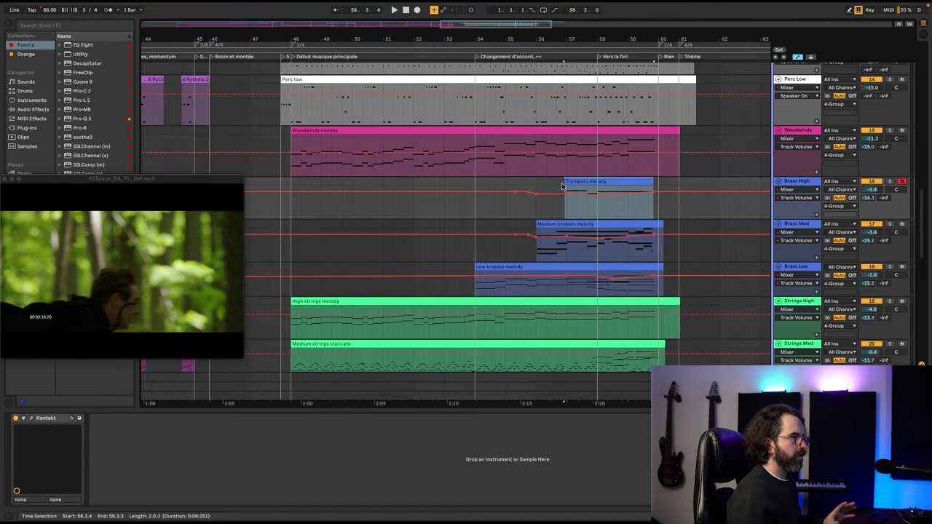
pyautogui.click(580, 181)
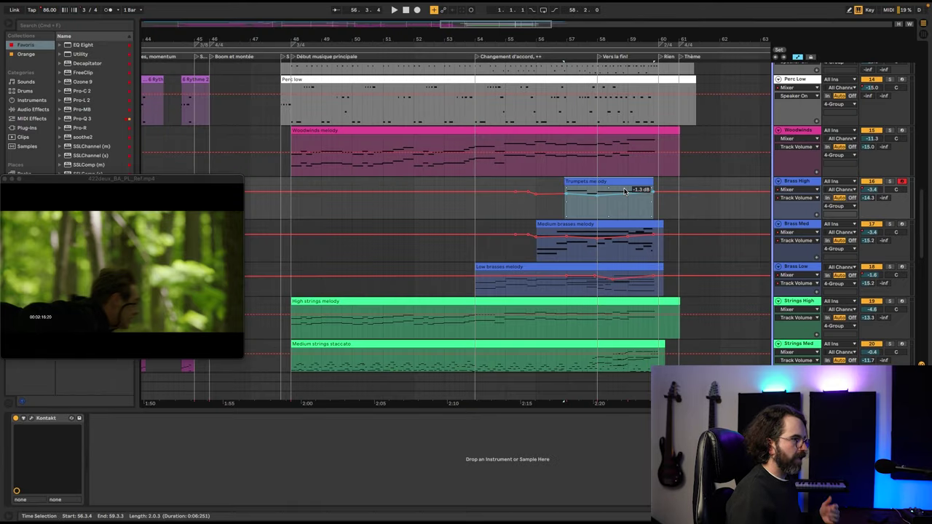
pyautogui.click(589, 181)
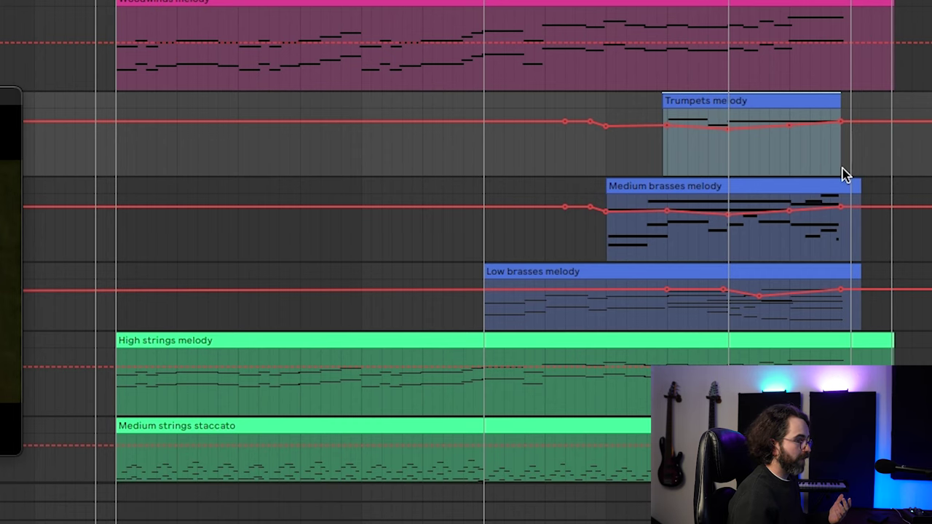
pyautogui.scroll(1, 750, 112)
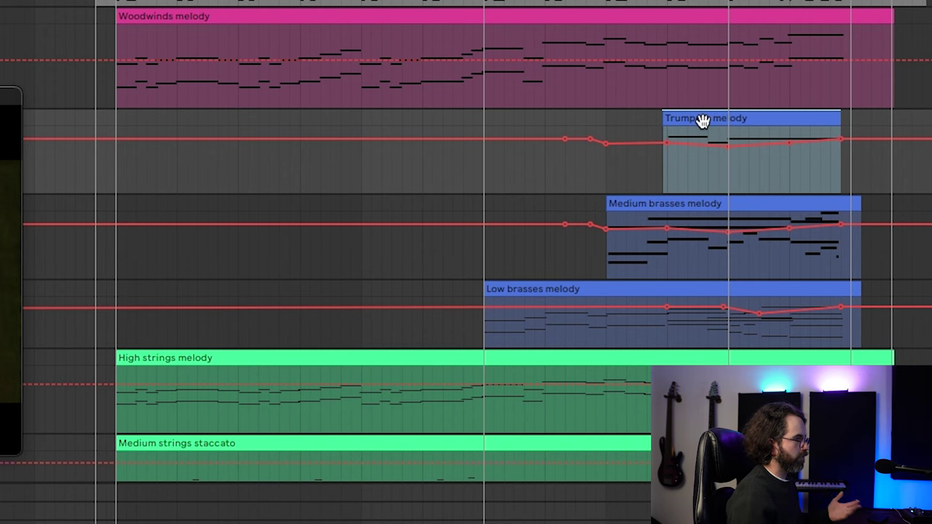
pyautogui.moveTo(191, 302); pyautogui.dragTo(191, 121)
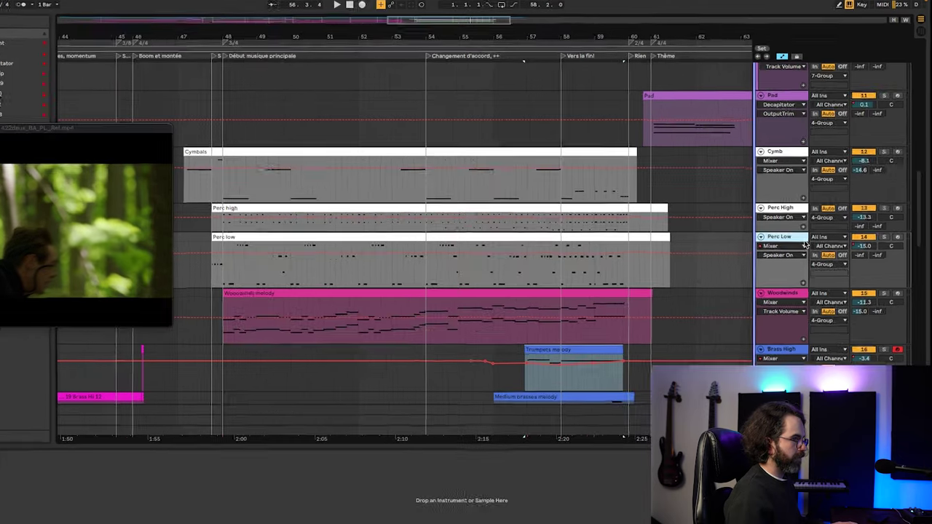
# Audition Perc Low and soloed Perc High with their Albion One and Hyper Toms instruments, then select the Pad clip.
pyautogui.click(71, 418)
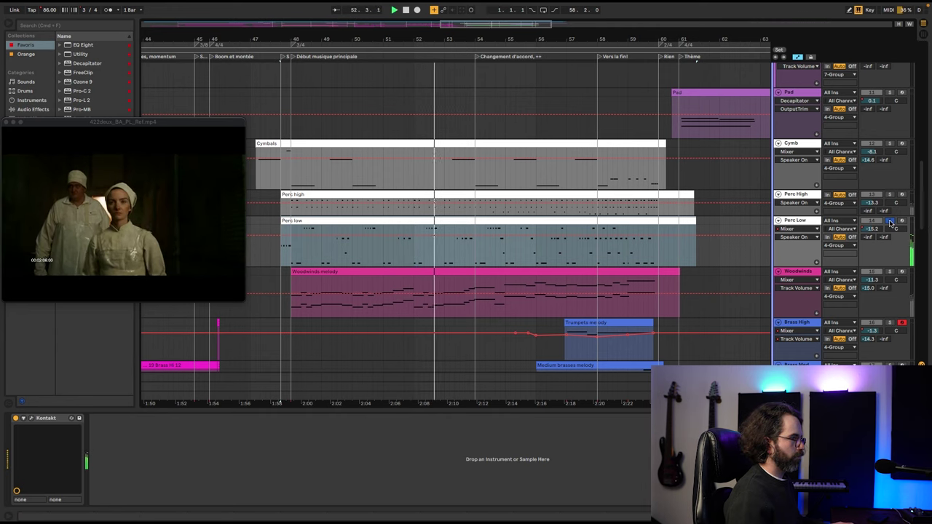
pyautogui.press('space')
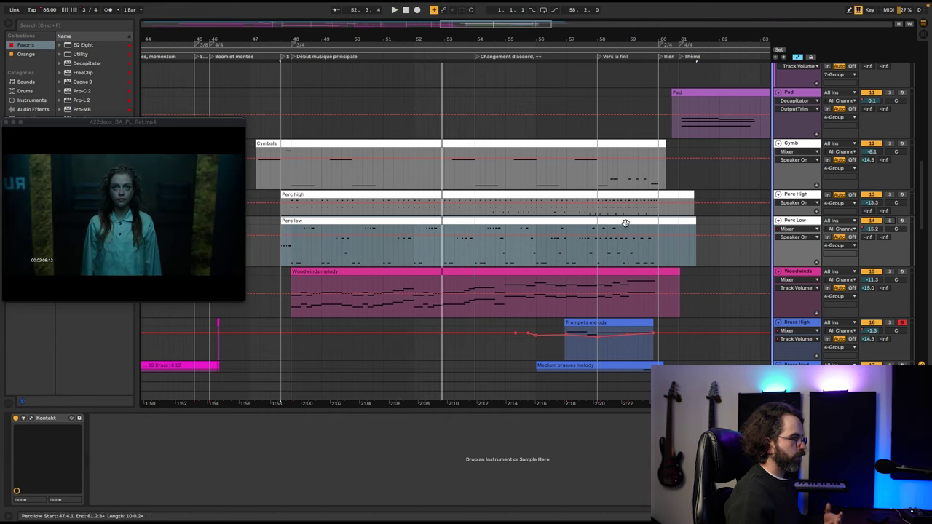
pyautogui.click(792, 195)
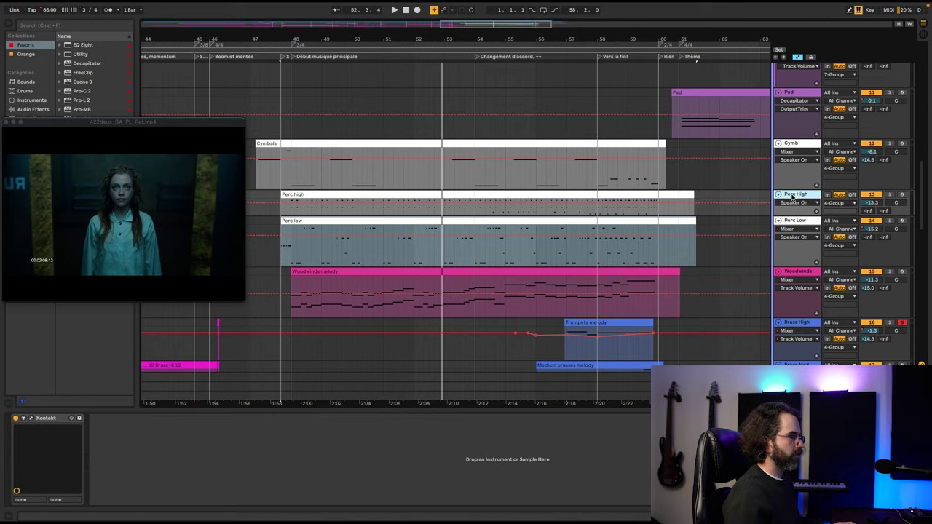
pyautogui.click(31, 420)
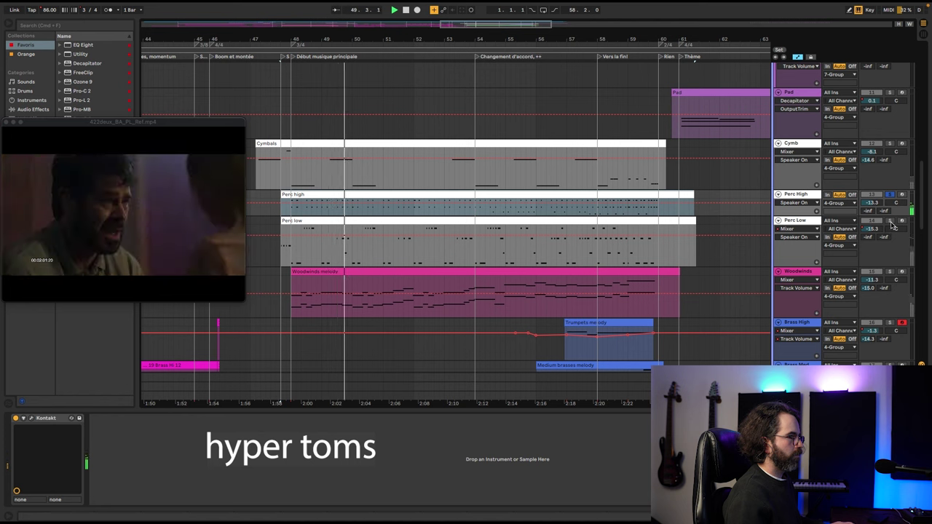
pyautogui.click(890, 221)
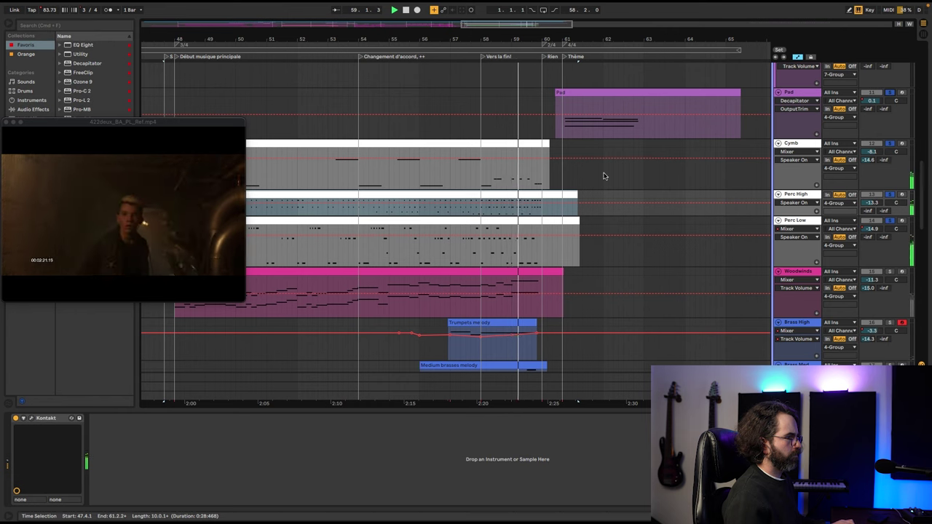
pyautogui.click(567, 91)
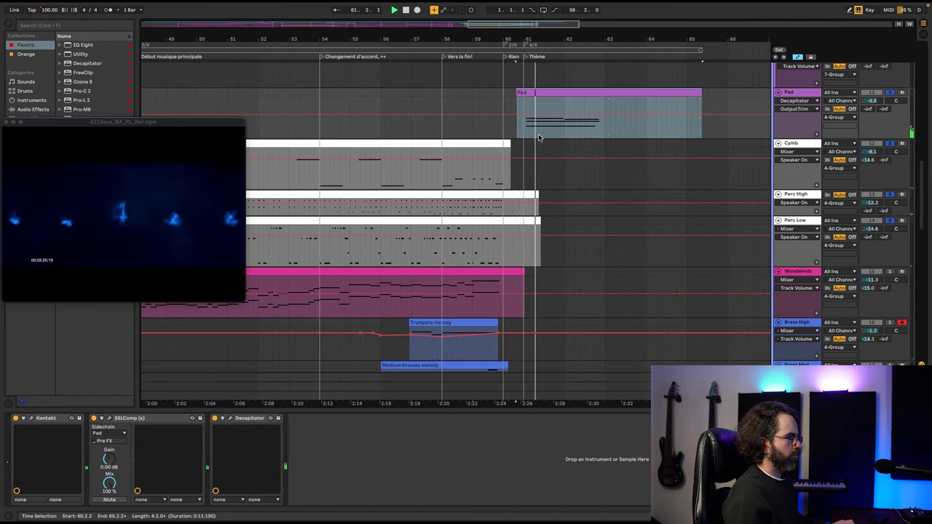
# Open the Pad's Kontakt window and browse CHX Stephensons > X-Haustive to CHX Soft Pad.nki.
pyautogui.click(31, 419)
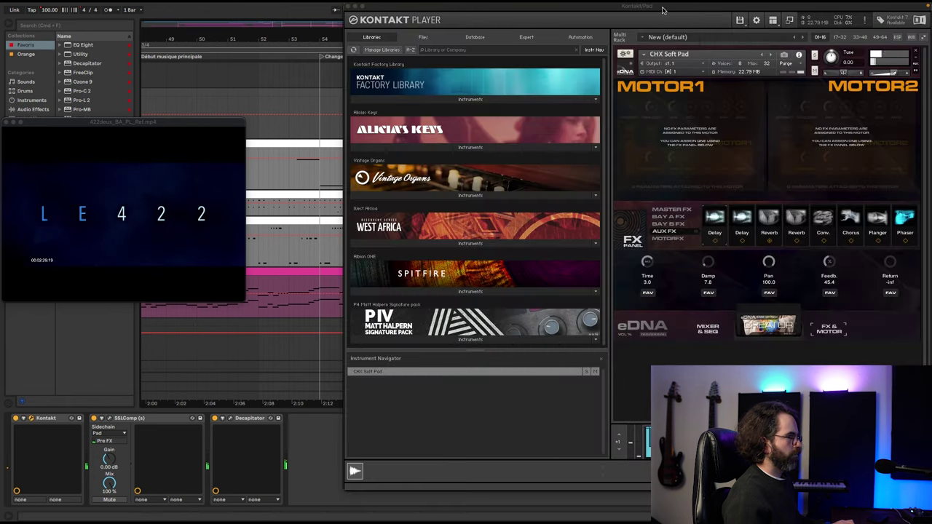
pyautogui.moveTo(662, 9); pyautogui.dragTo(542, 17)
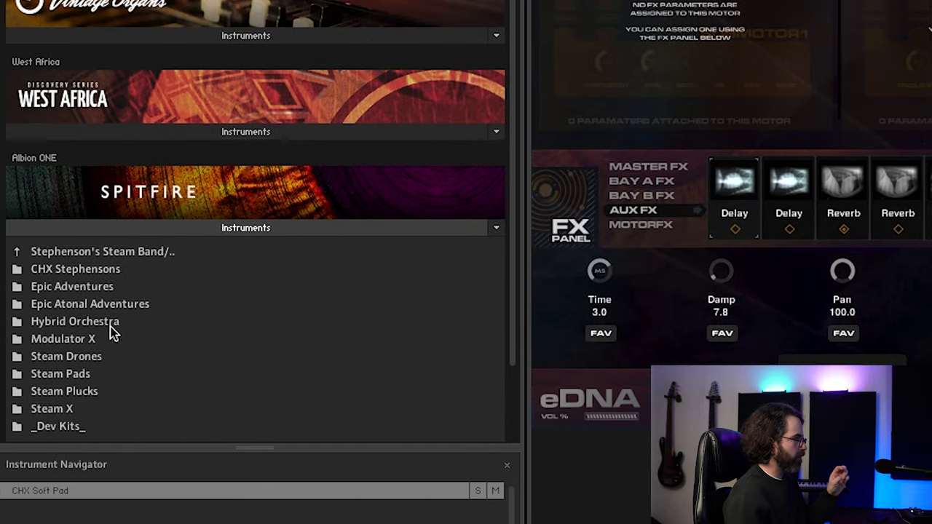
pyautogui.doubleClick(60, 270)
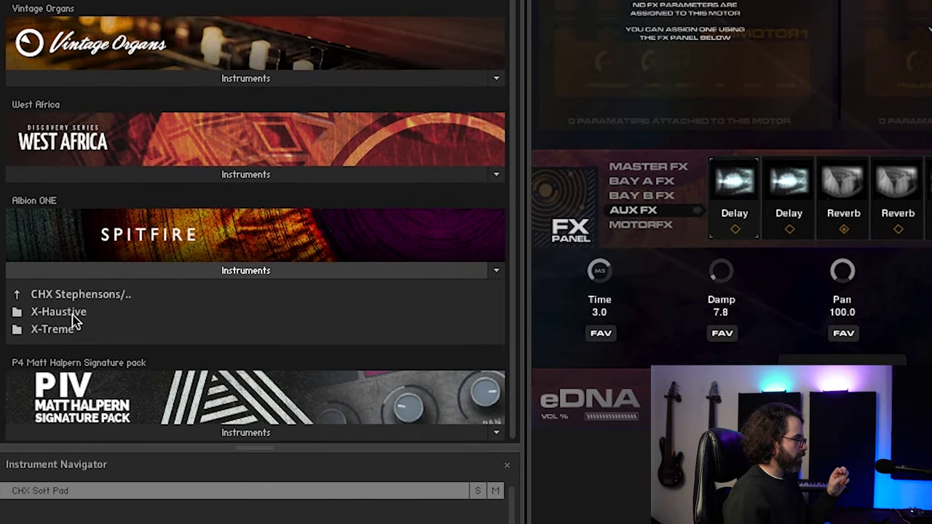
pyautogui.doubleClick(63, 313)
pyautogui.scroll(-10, 83, 102)
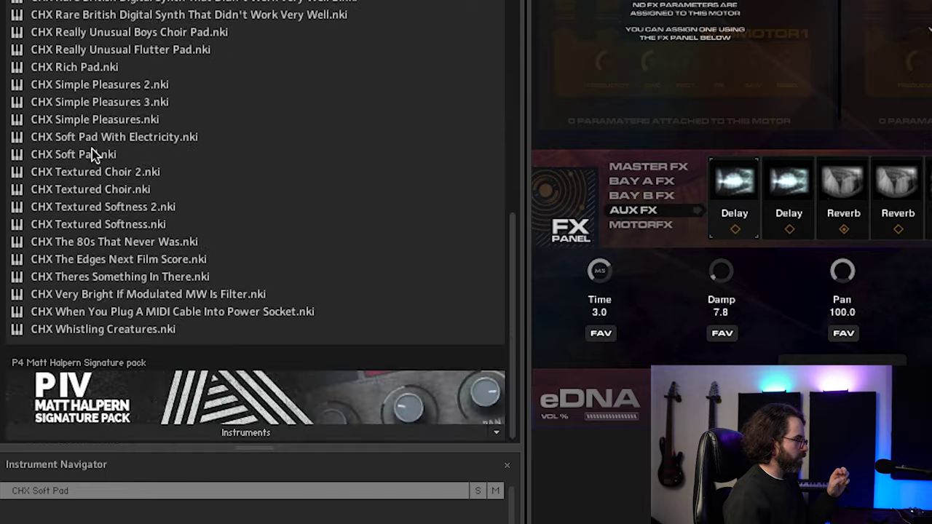
pyautogui.scroll(8, 139, 270)
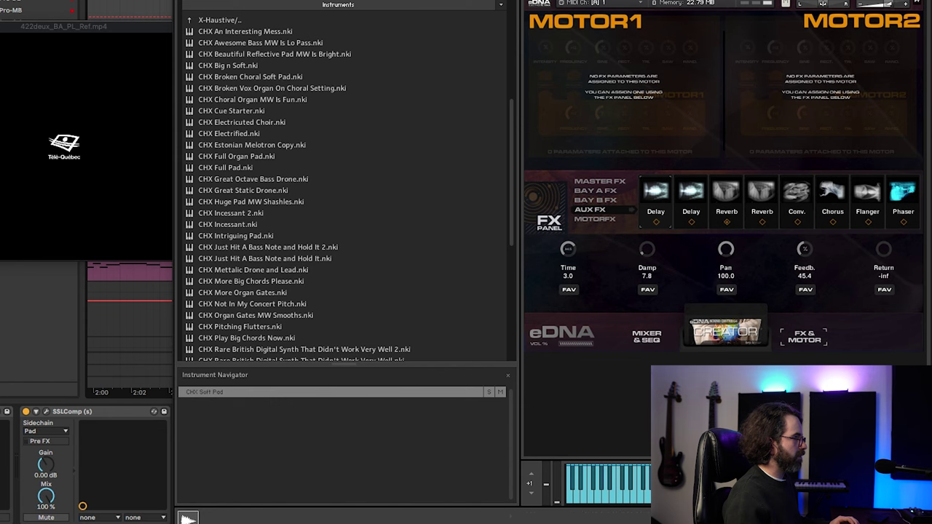
pyautogui.scroll(-5, 289, 227)
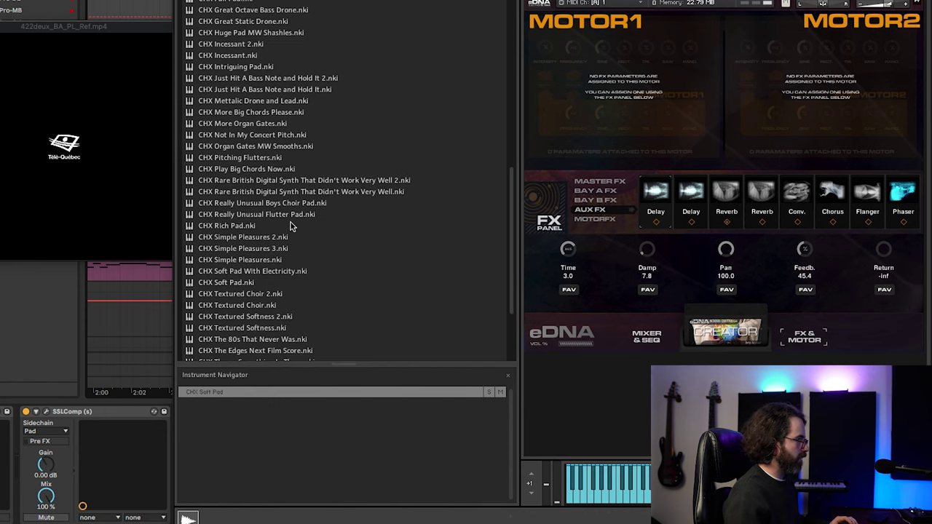
pyautogui.scroll(9, 318, 140)
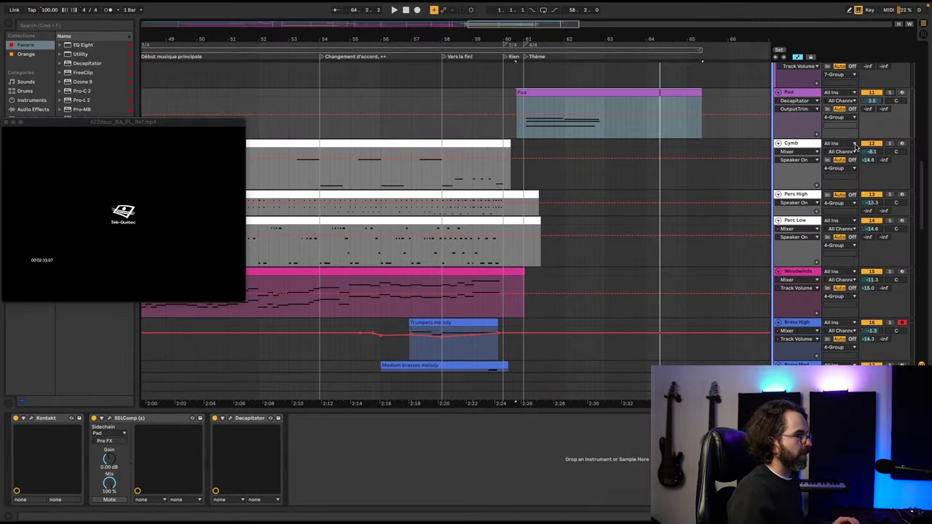
# Scroll the arrangement down to the Strings, Piano and Choir tracks and select the Piano clip.
pyautogui.hscroll(-5, 575, 198)
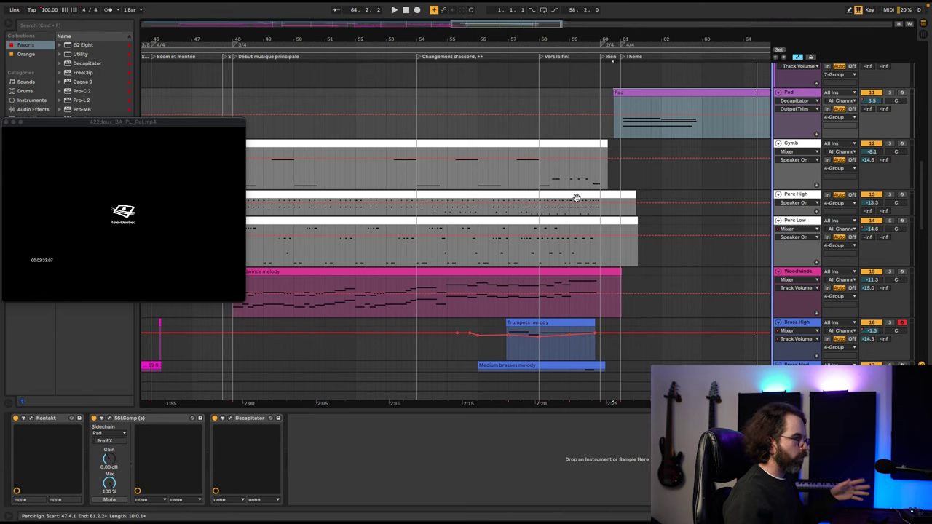
pyautogui.scroll(-6, 577, 196)
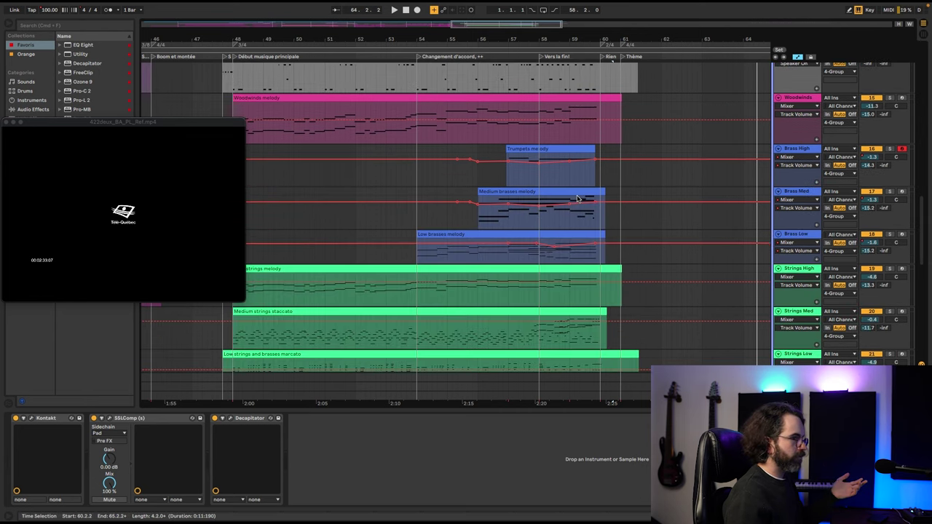
pyautogui.scroll(-5, 546, 171)
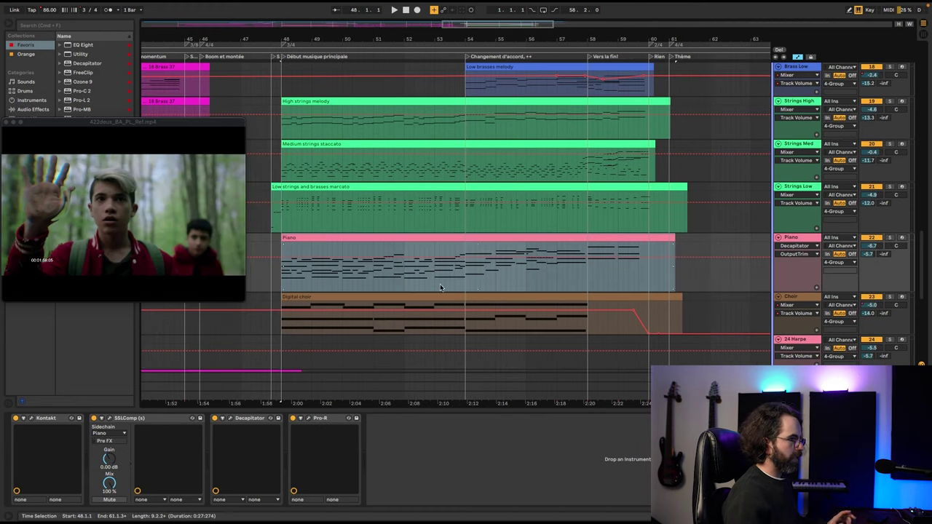
pyautogui.click(803, 242)
# Check the Piano's Alicia's Keys instrument in Kontakt, then close its window.
pyautogui.click(408, 241)
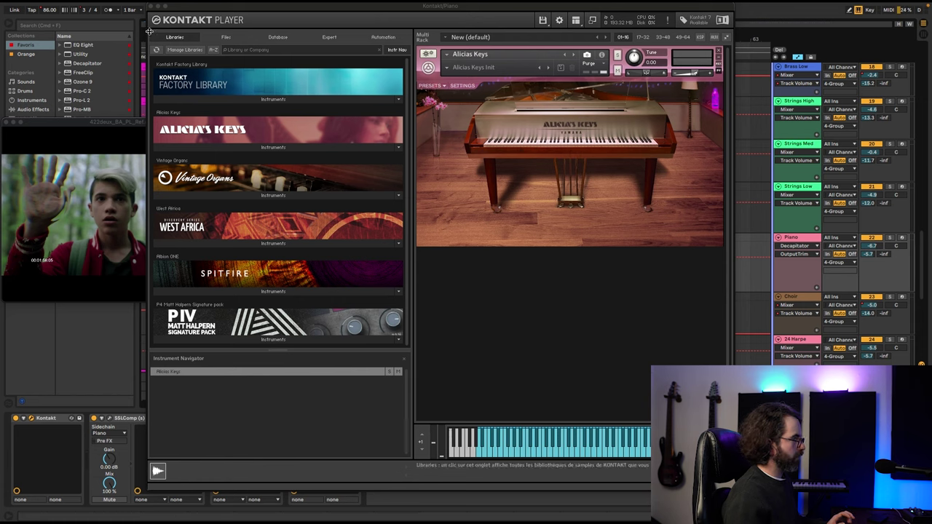
pyautogui.moveTo(155, 6)
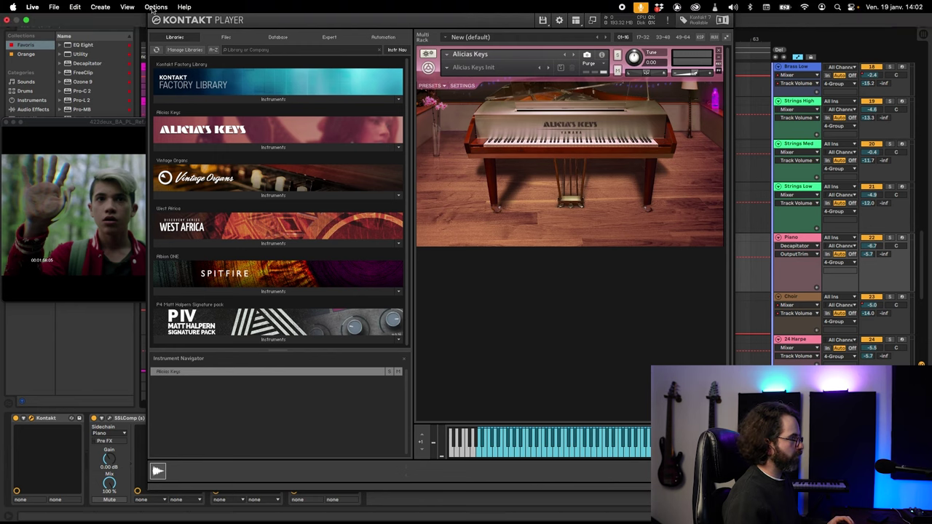
pyautogui.click(151, 14)
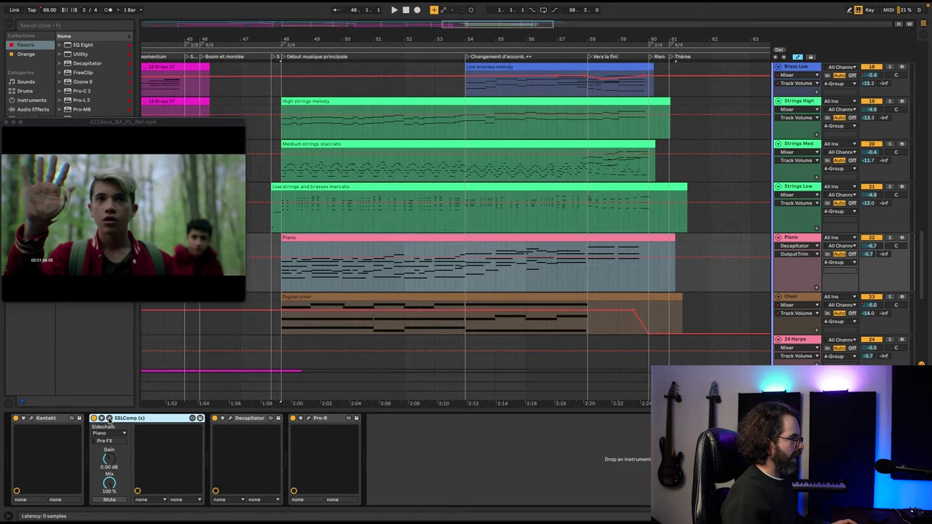
# Open the Piano's SSLComp compressor, move its window right, and solo the Piano track.
pyautogui.click(192, 418)
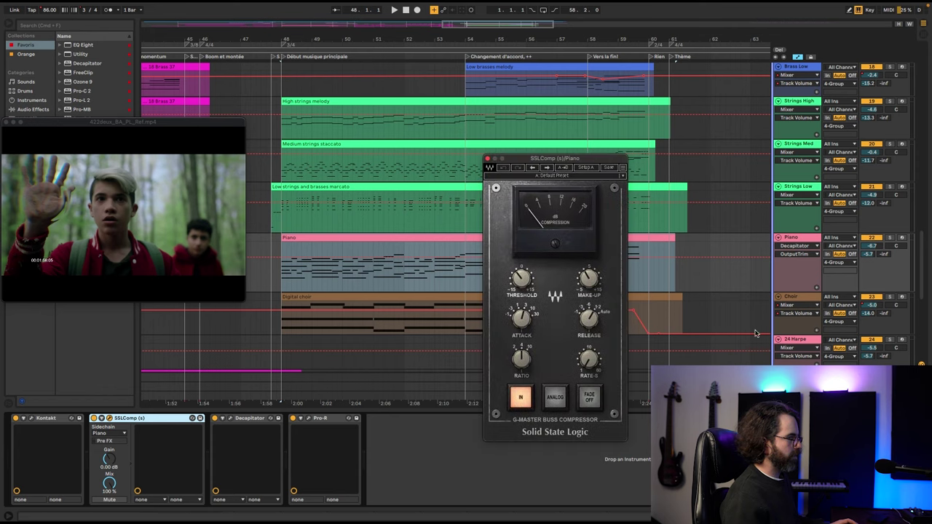
pyautogui.moveTo(561, 159); pyautogui.dragTo(687, 153)
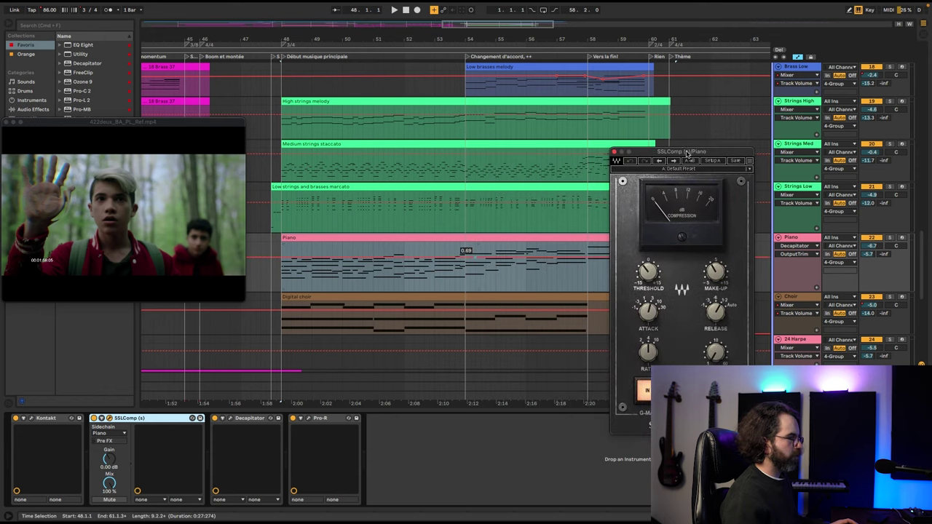
pyautogui.click(890, 238)
# Play the Piano soloed, then unsoloed in the full mix, and close the SSLComp window.
pyautogui.press('space')
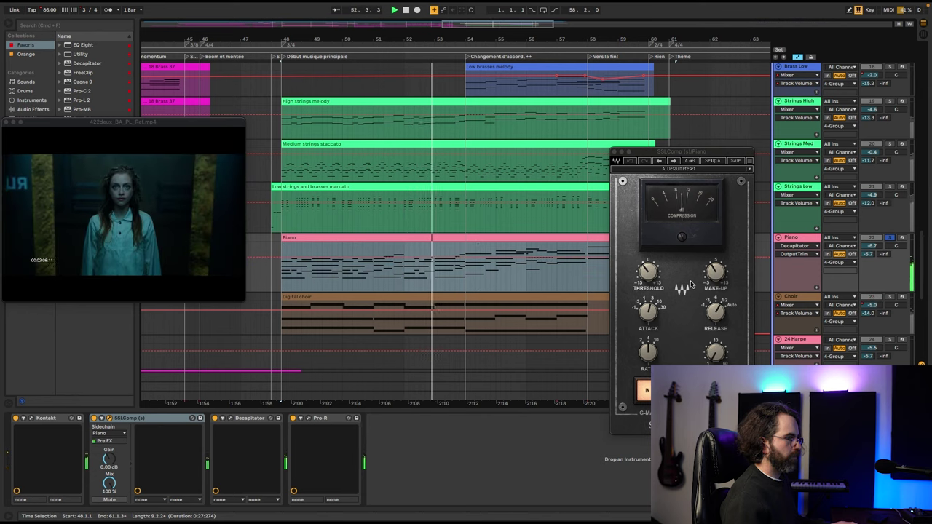
pyautogui.click(889, 238)
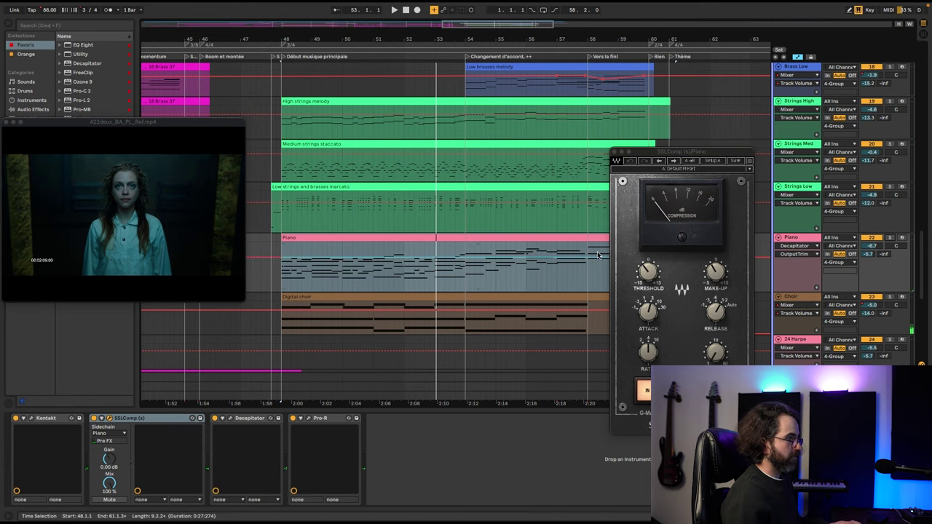
pyautogui.press('space')
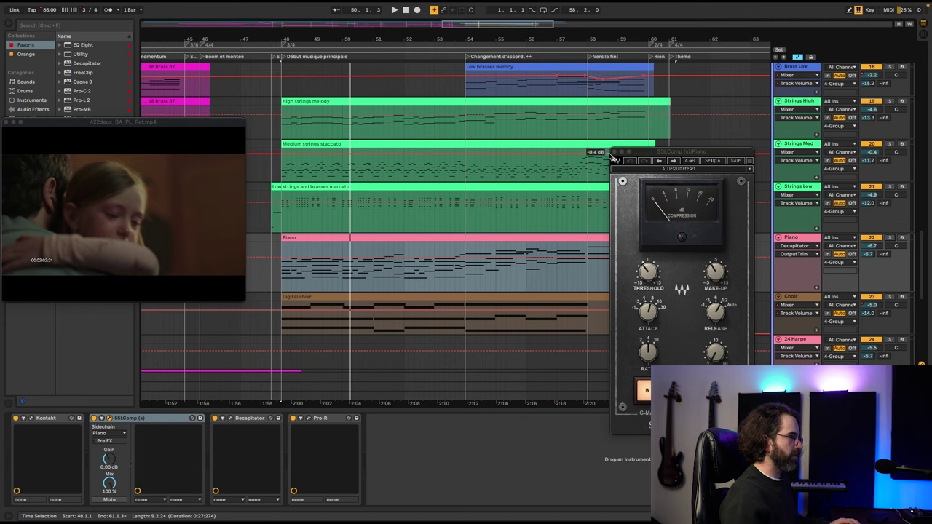
pyautogui.click(614, 153)
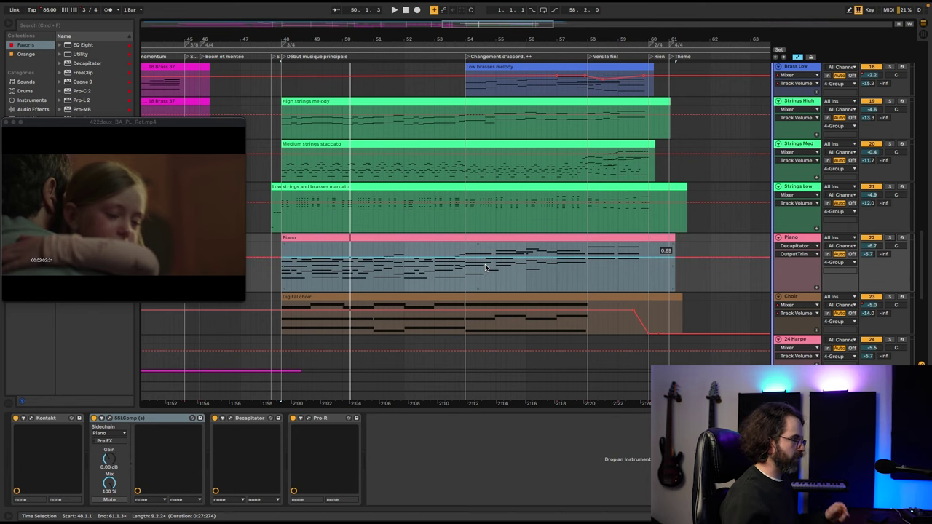
pyautogui.scroll(-2, 888, 247)
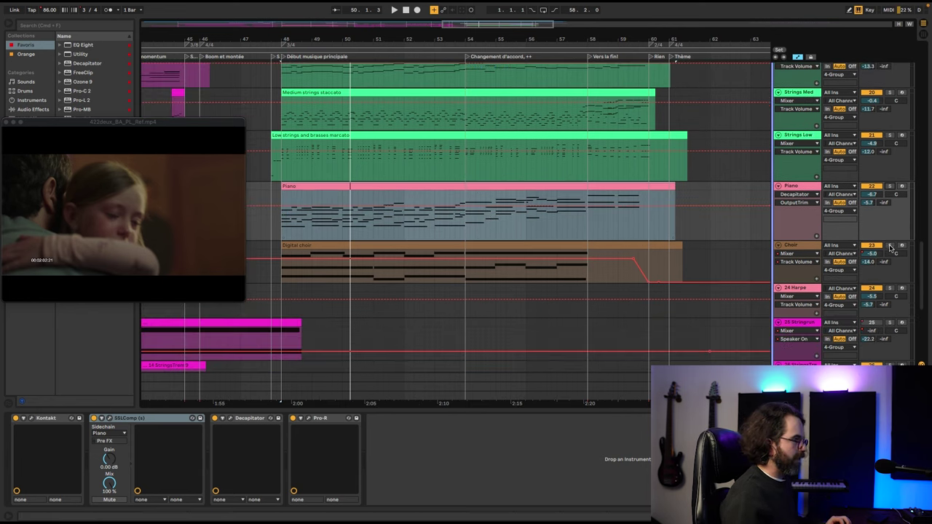
# Select the Digital choir clip and inspect its Razor synth window before closing it.
pyautogui.click(440, 245)
pyautogui.click(58, 427)
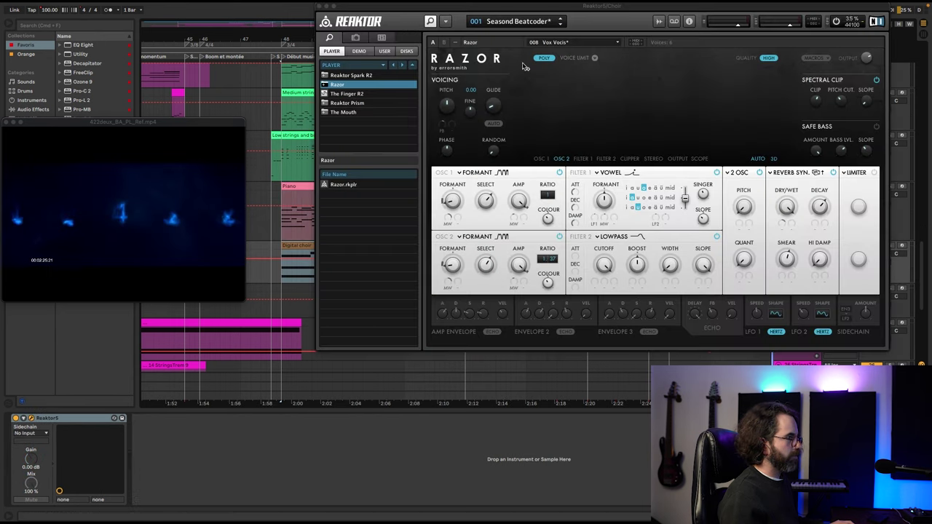
pyautogui.moveTo(410, 9); pyautogui.dragTo(410, 63)
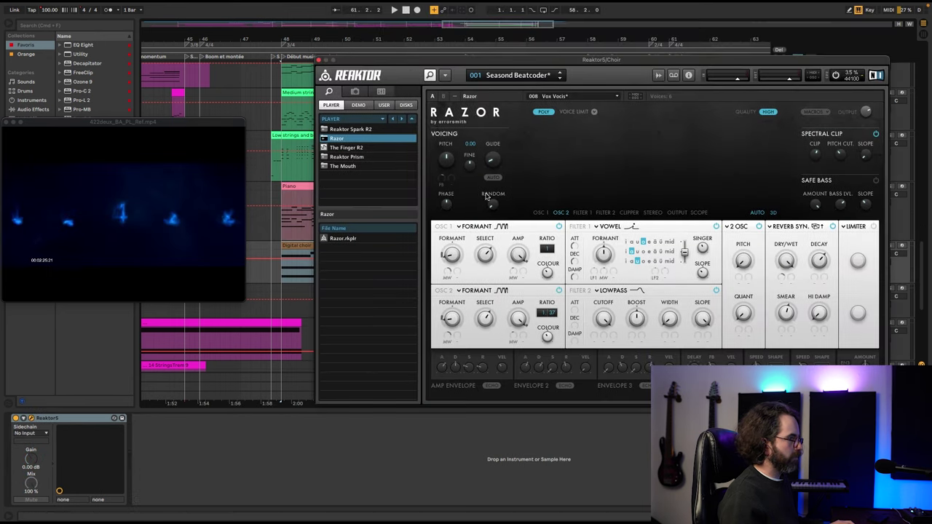
pyautogui.click(317, 60)
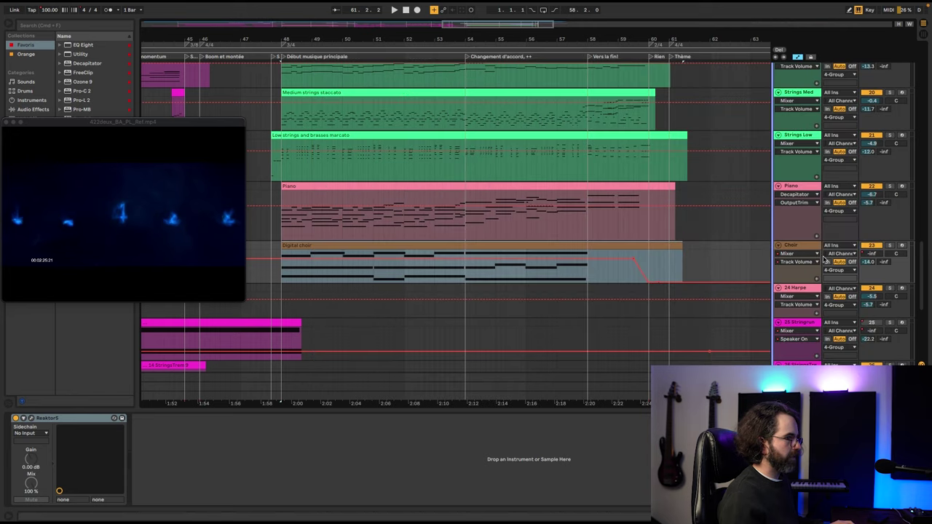
# Play the Choir track soloed, unsolo it, and reselect the Digital choir time range.
pyautogui.click(888, 246)
pyautogui.press('space')
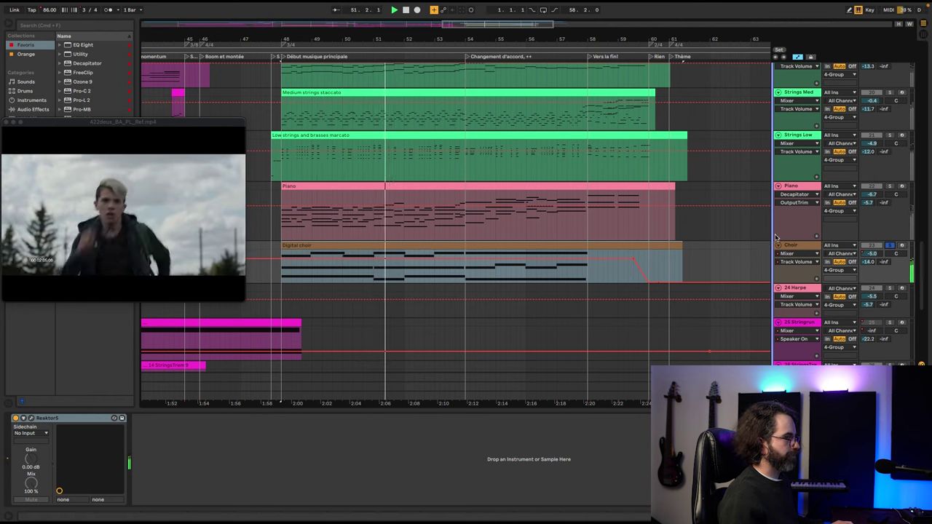
pyautogui.click(890, 245)
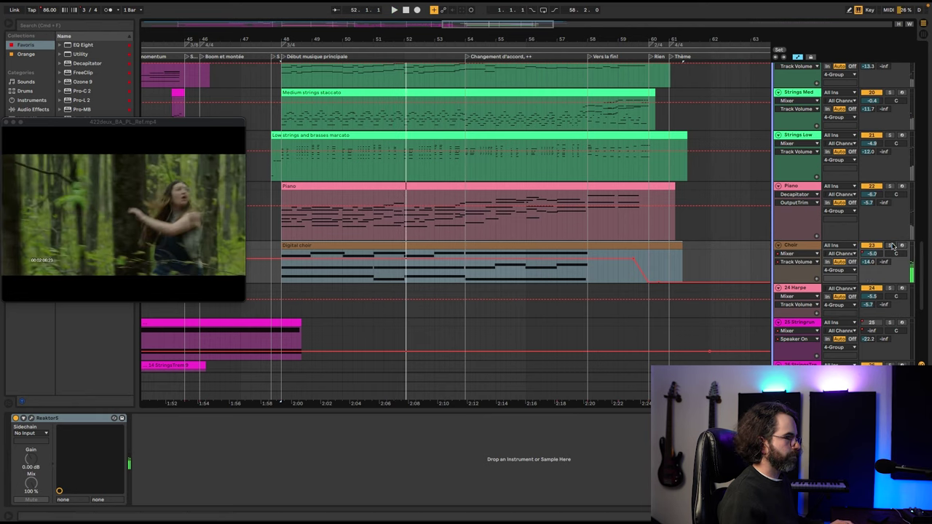
pyautogui.click(441, 248)
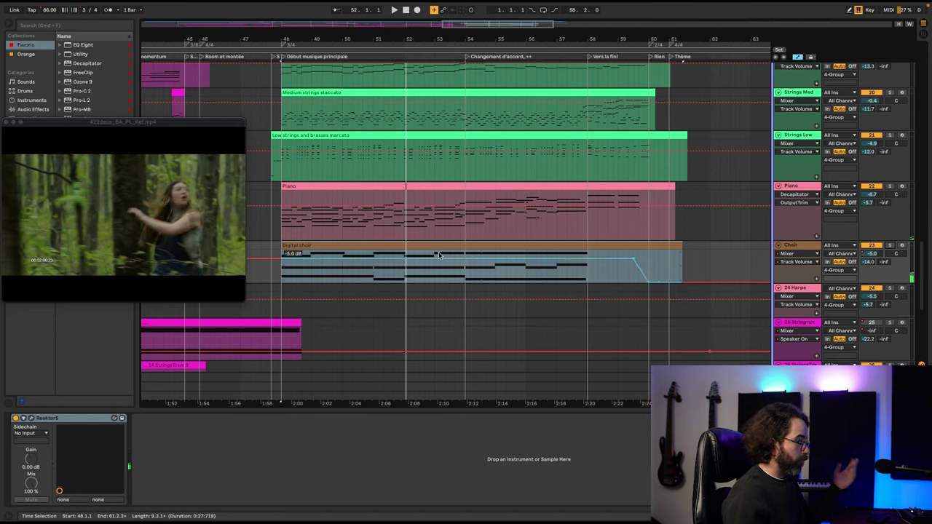
pyautogui.click(438, 239)
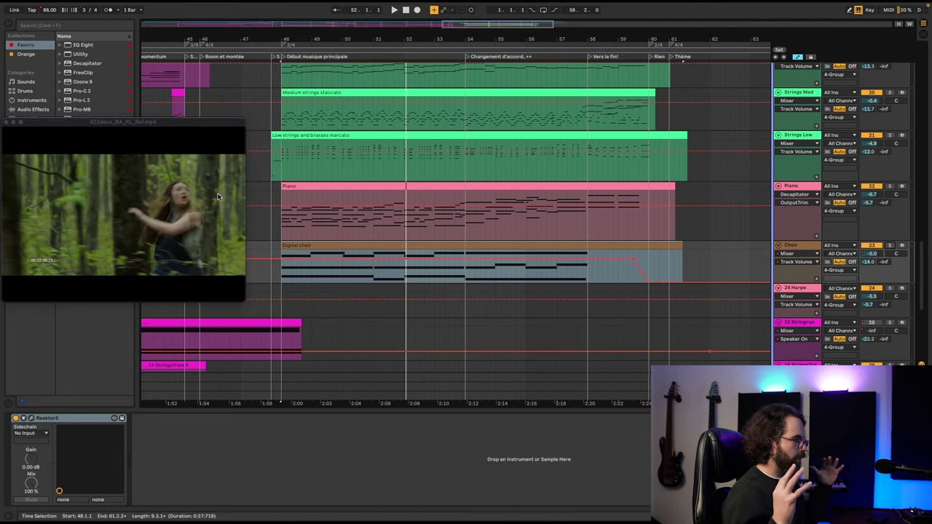
pyautogui.scroll(10, 217, 197)
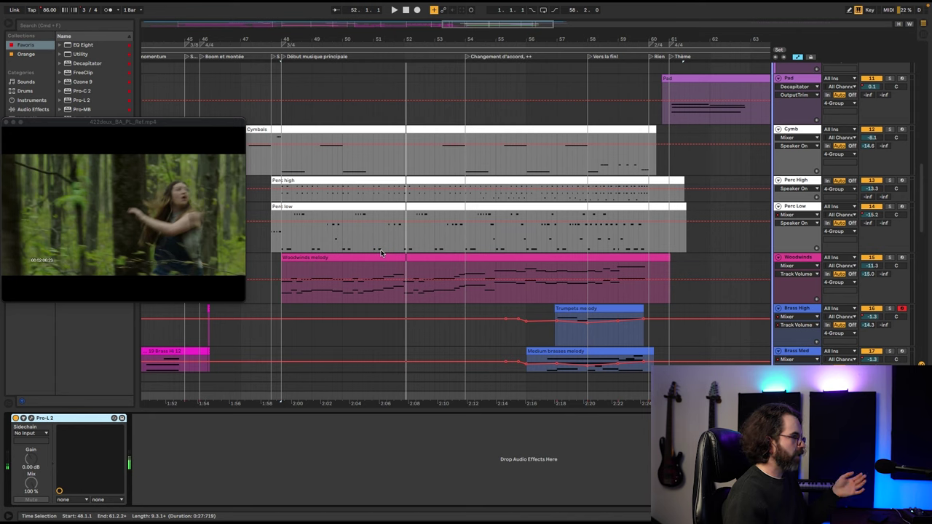
# Select the Woodwinds melody and Low strings and brasses marcato clips, with a bar 56–59 range.
pyautogui.scroll(-2, 378, 255)
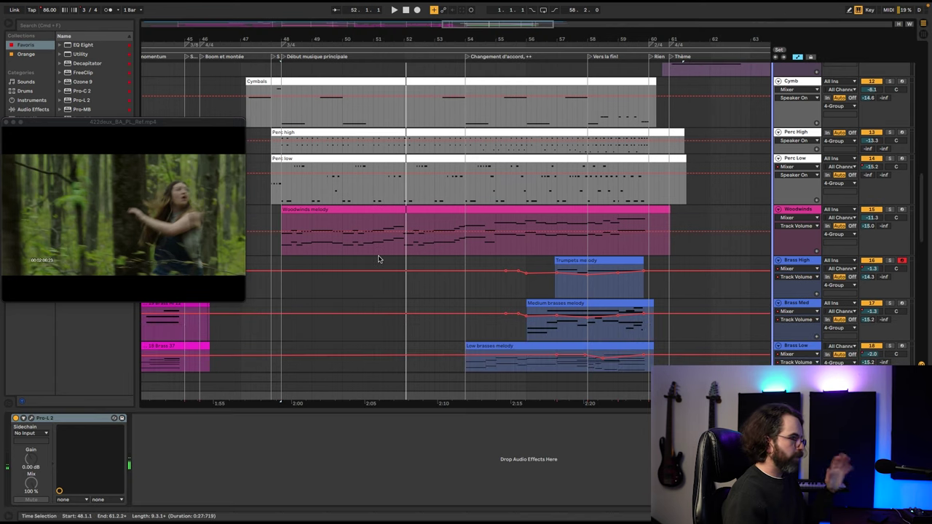
pyautogui.click(502, 213)
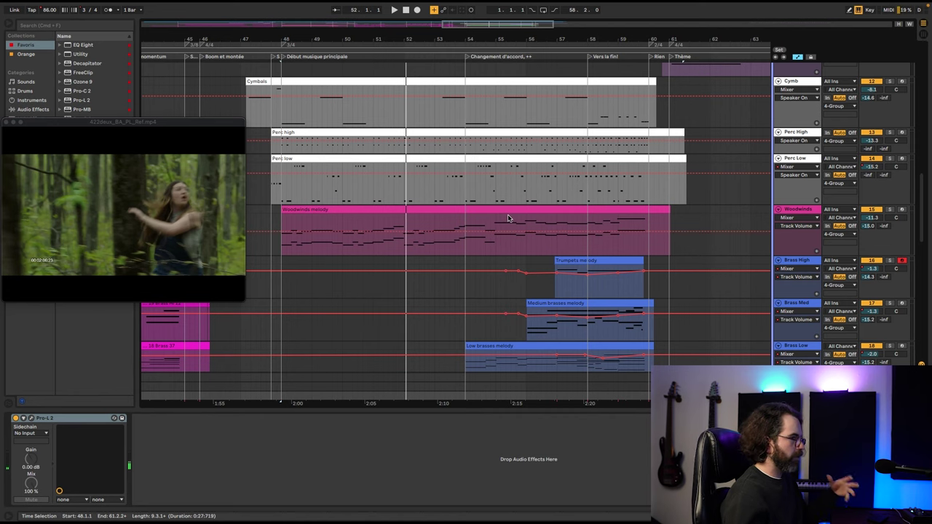
pyautogui.click(518, 210)
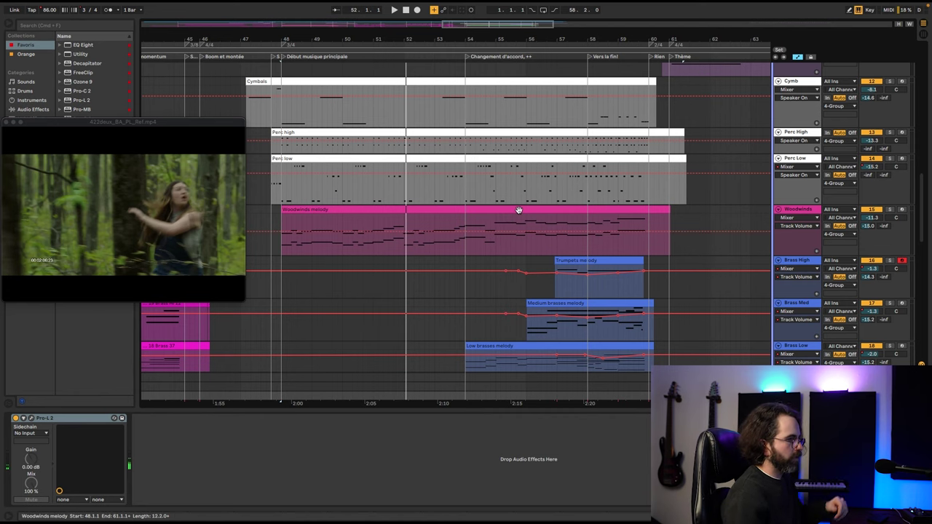
pyautogui.scroll(-5, 515, 219)
pyautogui.click(457, 228)
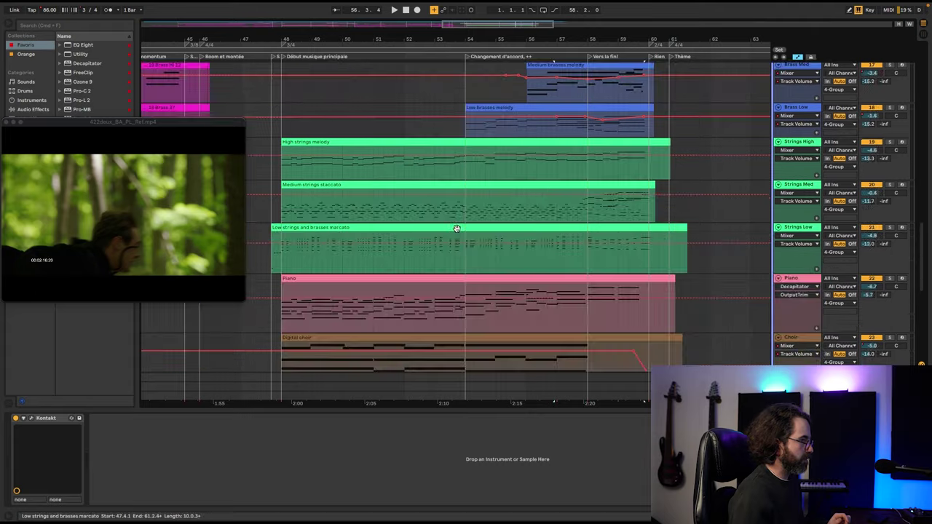
pyautogui.click(456, 231)
pyautogui.scroll(-3, 455, 240)
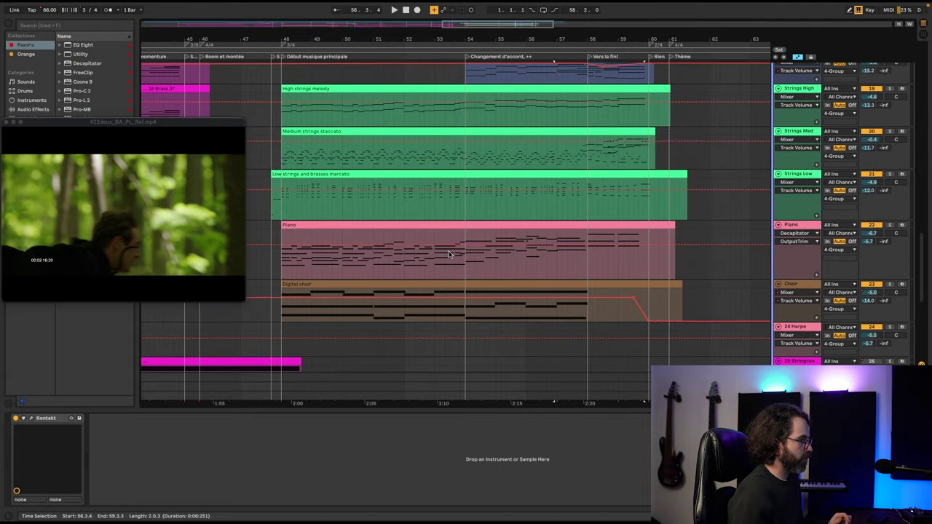
pyautogui.scroll(3, 449, 254)
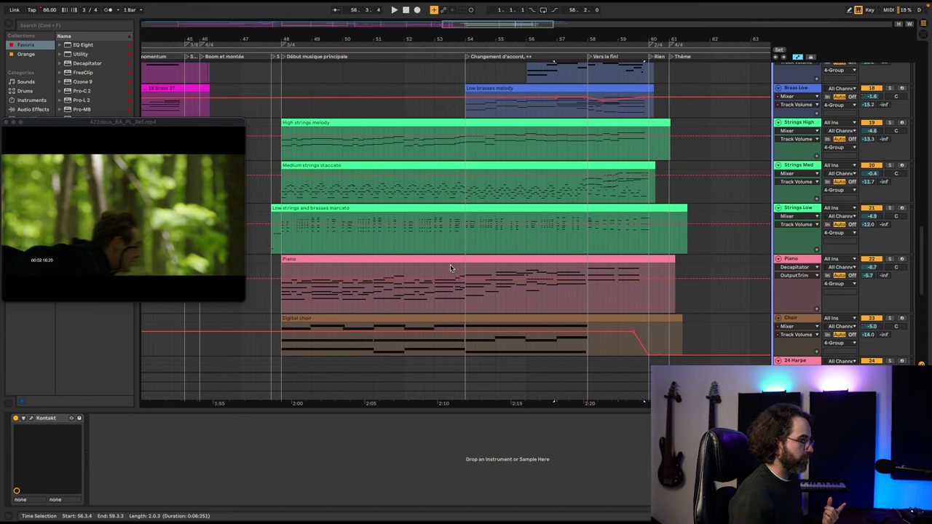
pyautogui.scroll(3, 433, 272)
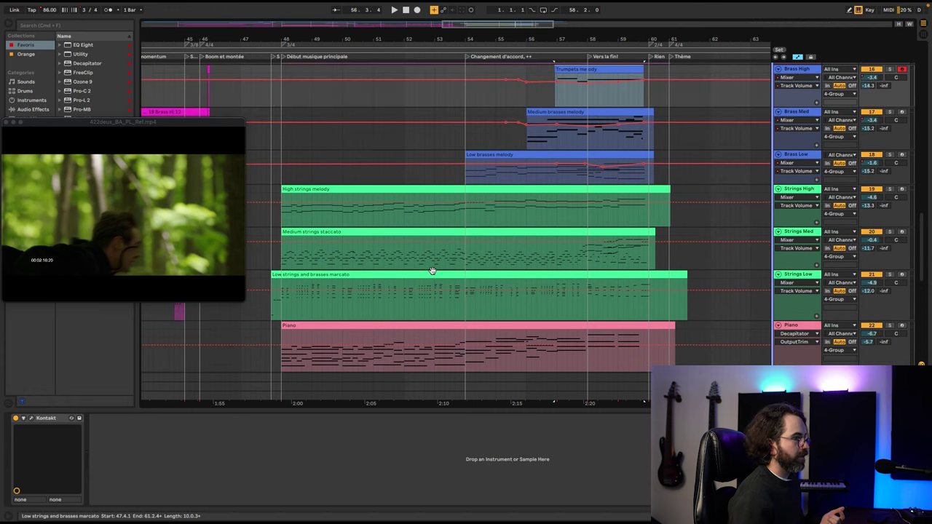
pyautogui.scroll(1, 430, 274)
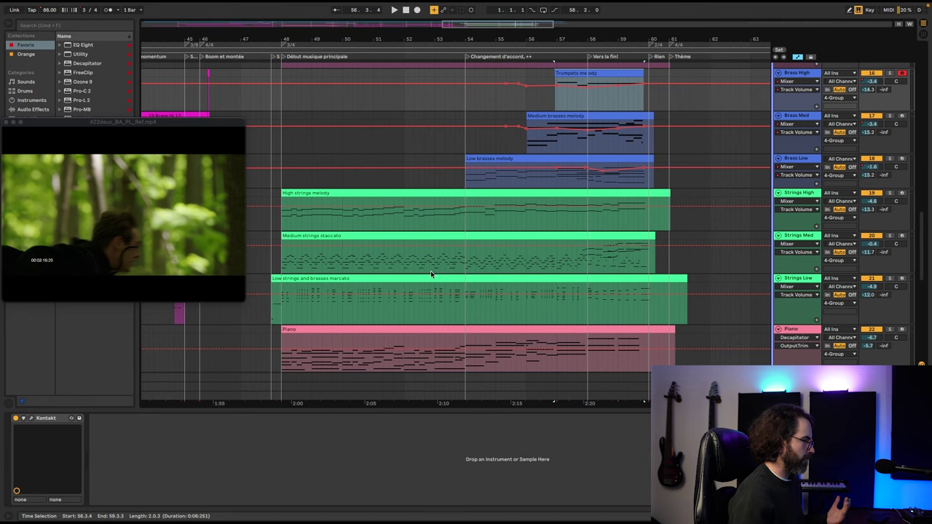